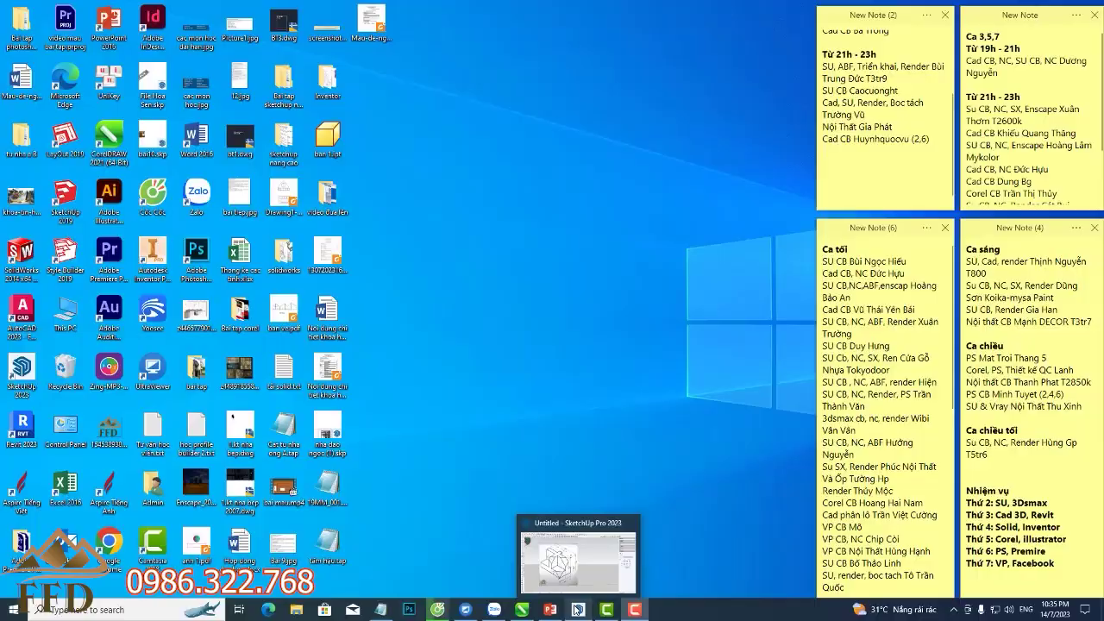
- Restore the SketchUp Pro 2023 window showing the part's reference drawing
click(587, 563)
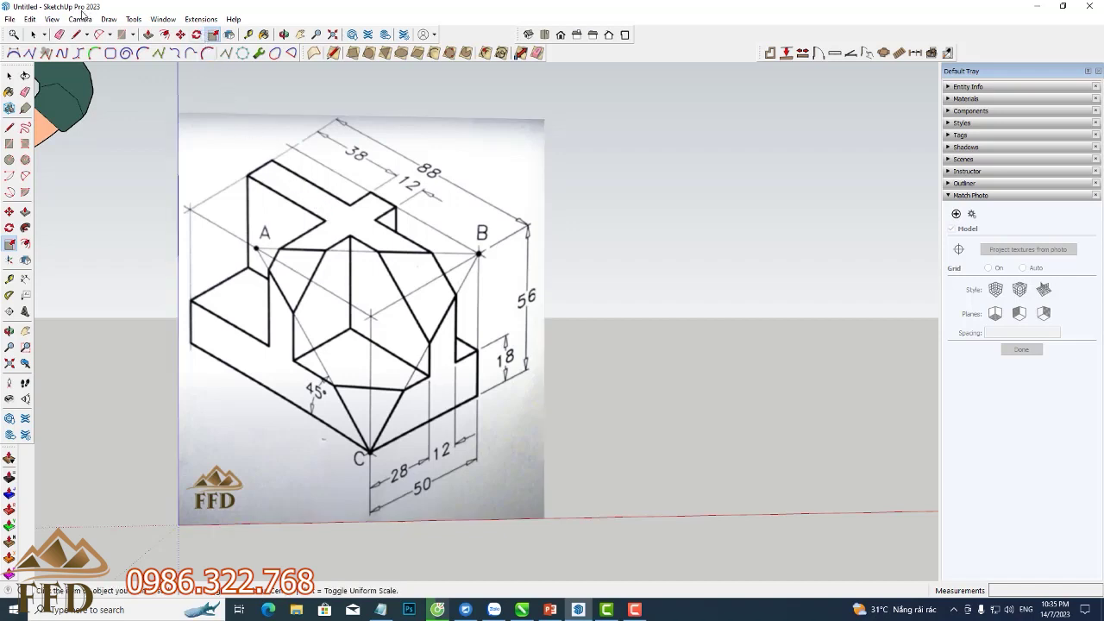
- In Model Info, set length units to centimetres with 0 cm precision and 1 cm snapping
click(173, 22)
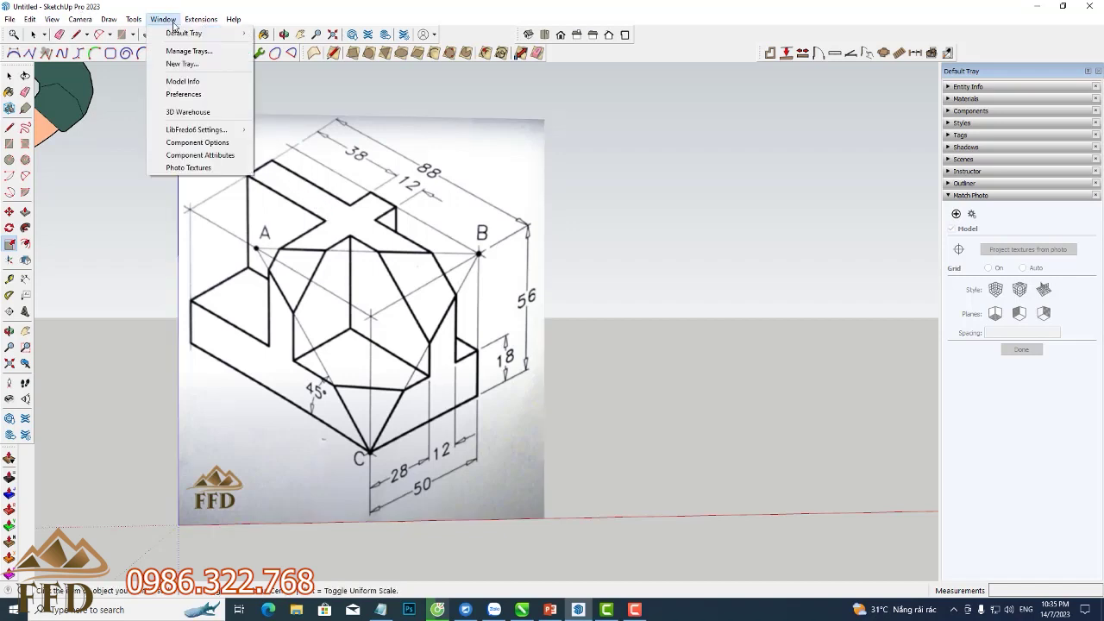
click(182, 81)
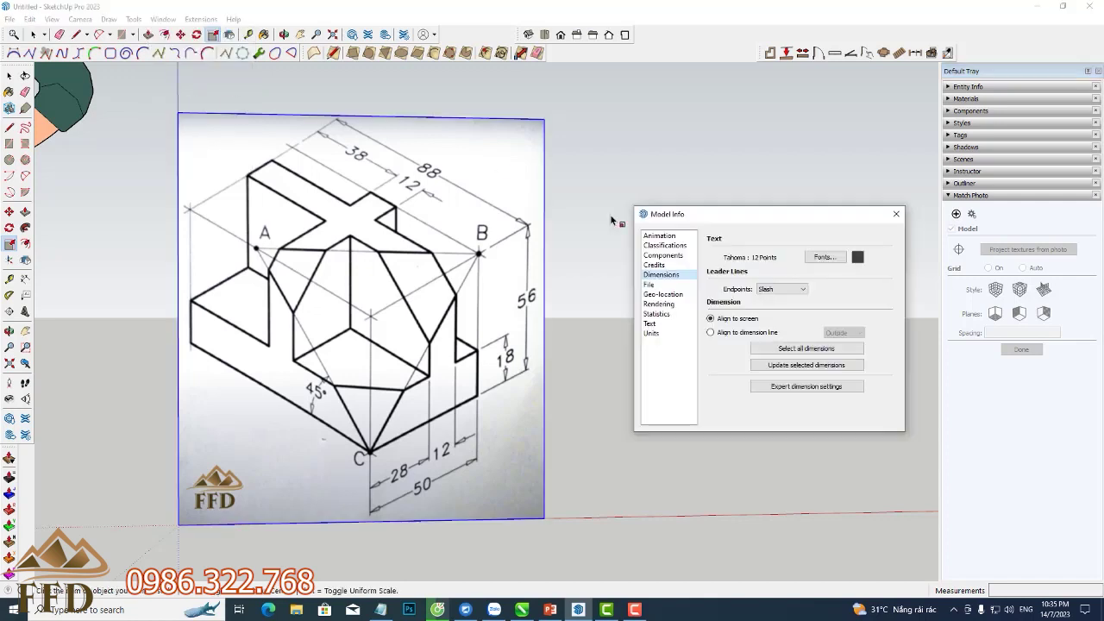
click(654, 334)
click(771, 285)
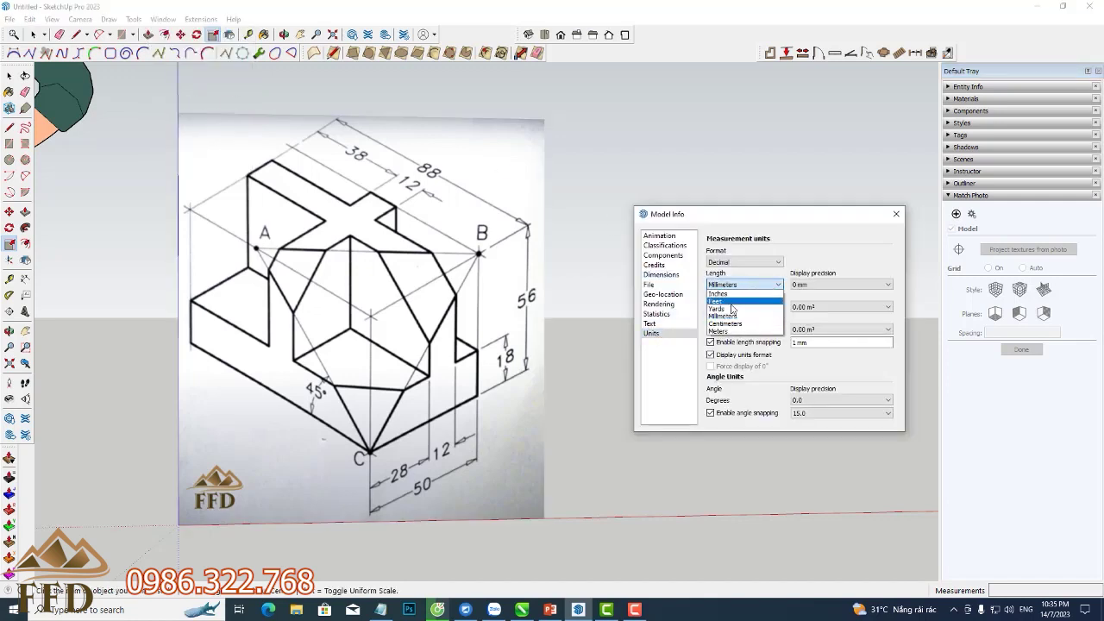
click(729, 323)
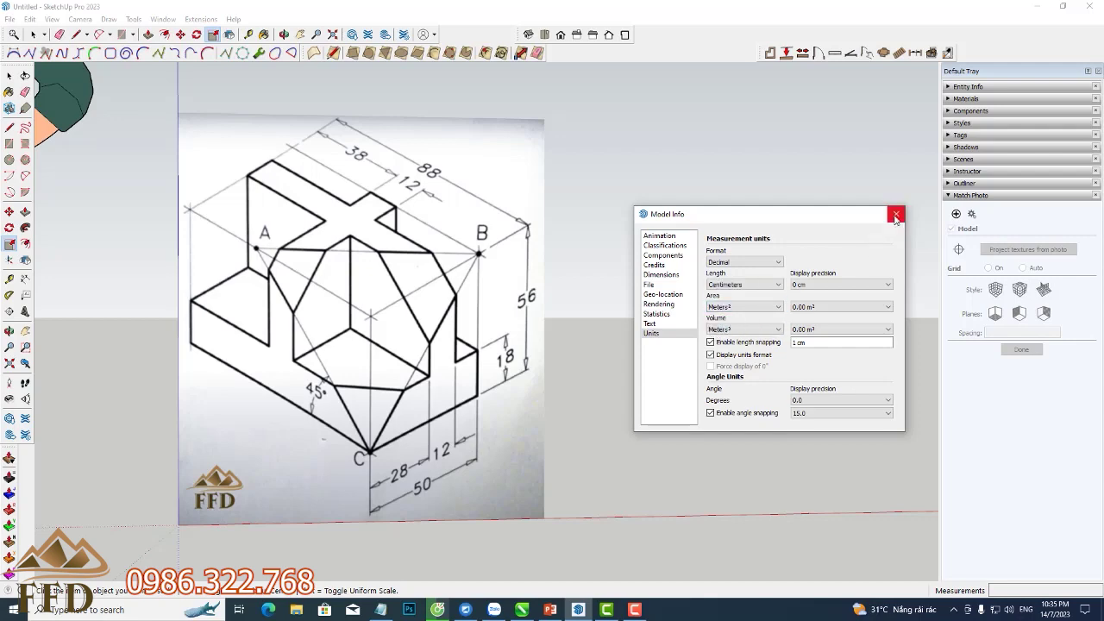
click(895, 214)
scroll(290, 351, down, 1)
- Draw an 88 × 50 cm rectangle on the ground right of the reference drawing
scroll(290, 351, down, 2)
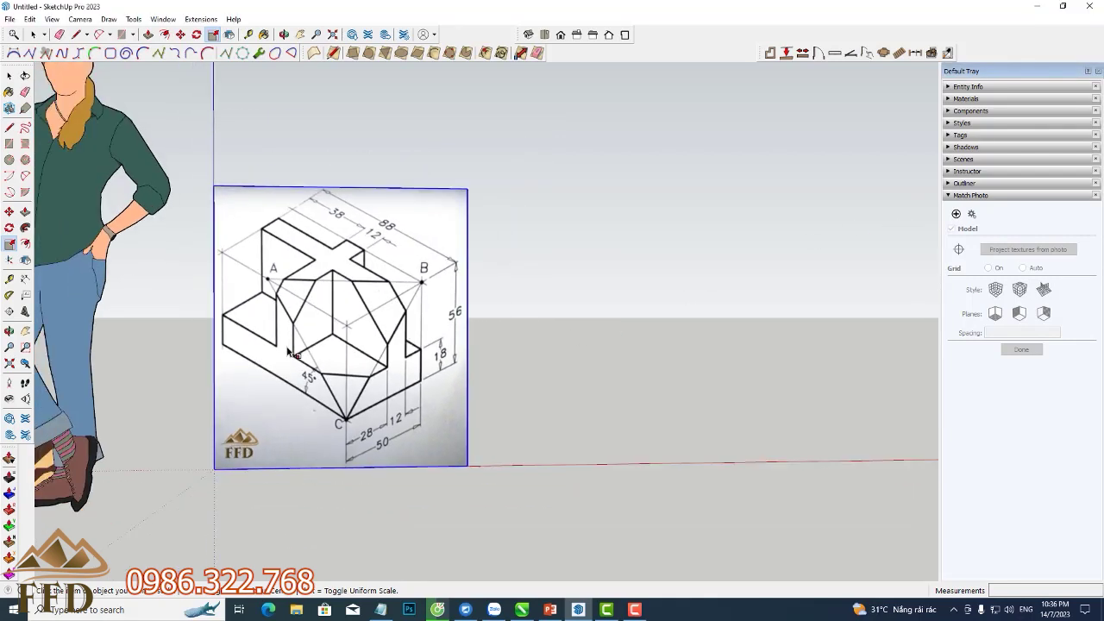
scroll(434, 248, up, 2)
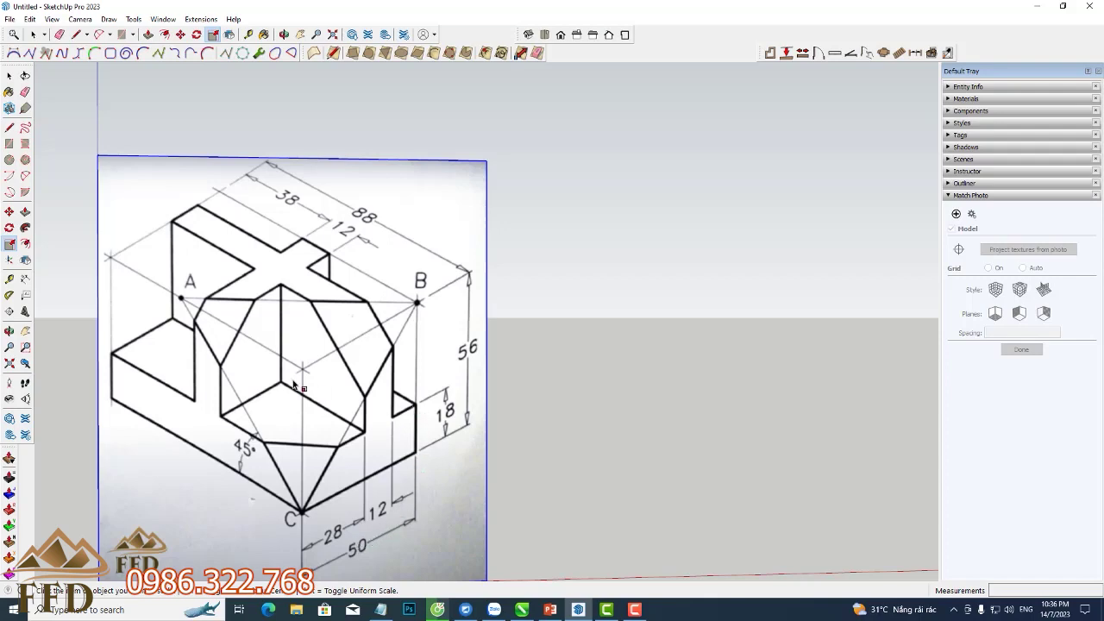
scroll(289, 383, down, 2)
scroll(285, 385, down, 2)
middle_drag(503, 424, 468, 509)
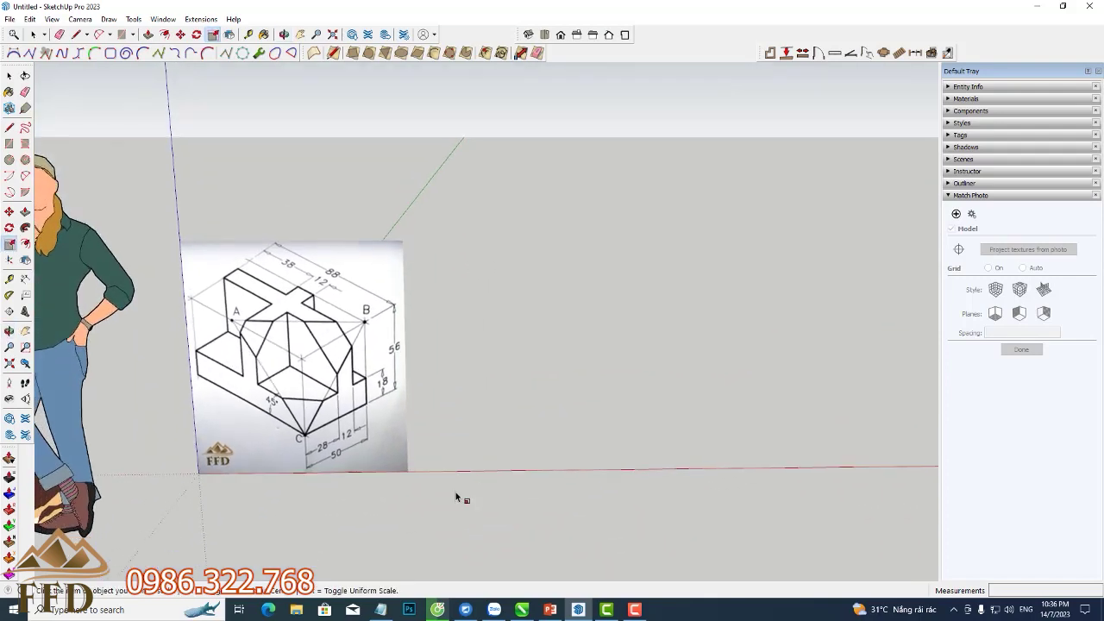
click(8, 144)
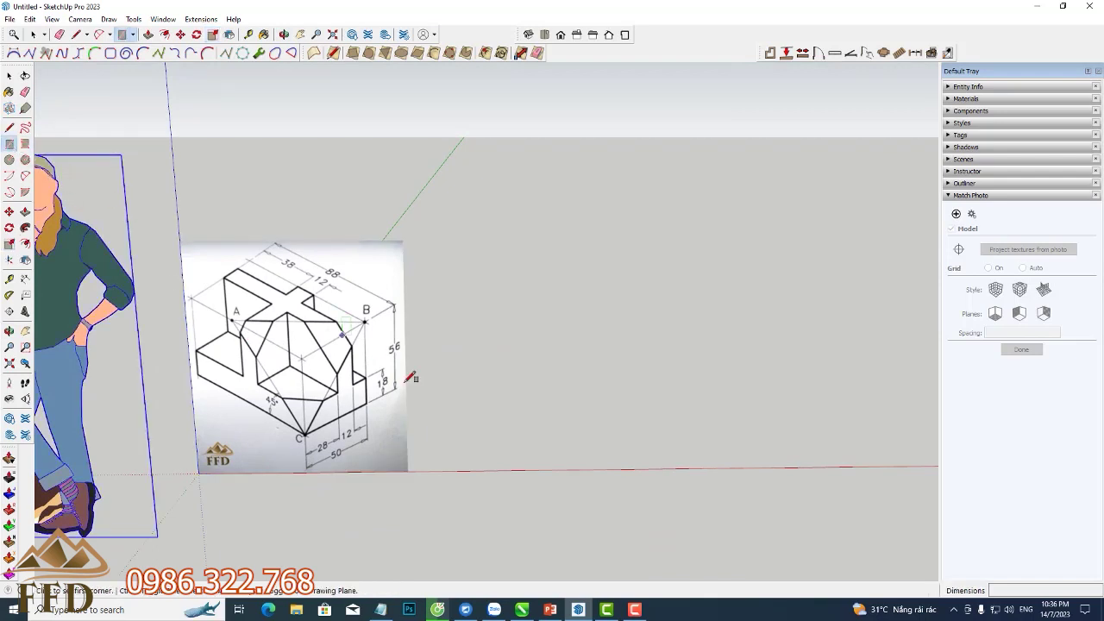
click(499, 455)
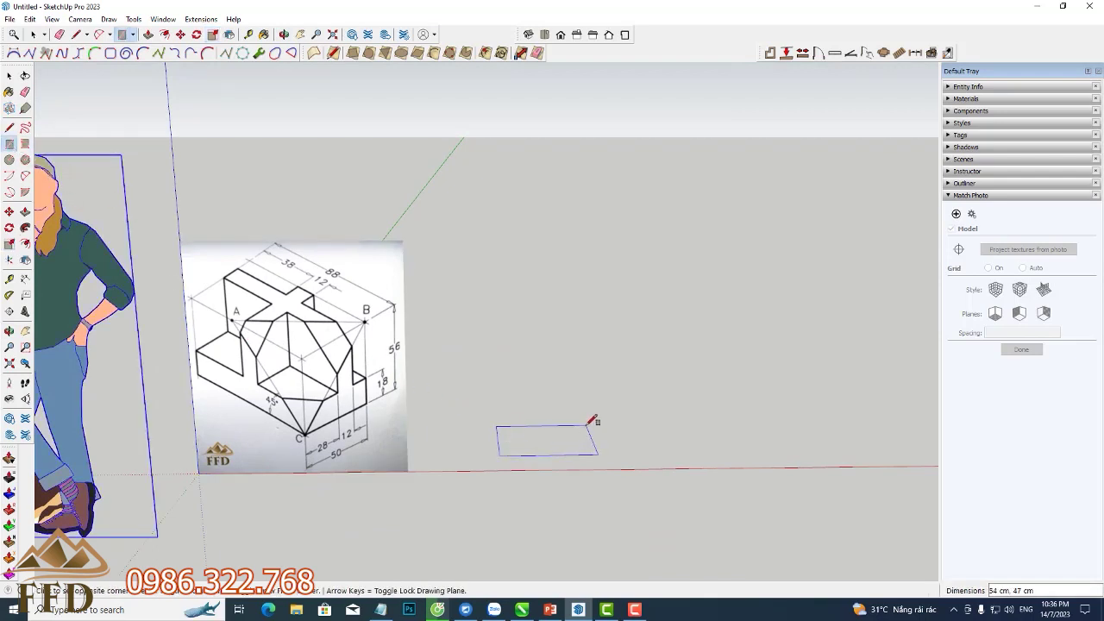
text(88,50)
key(Return)
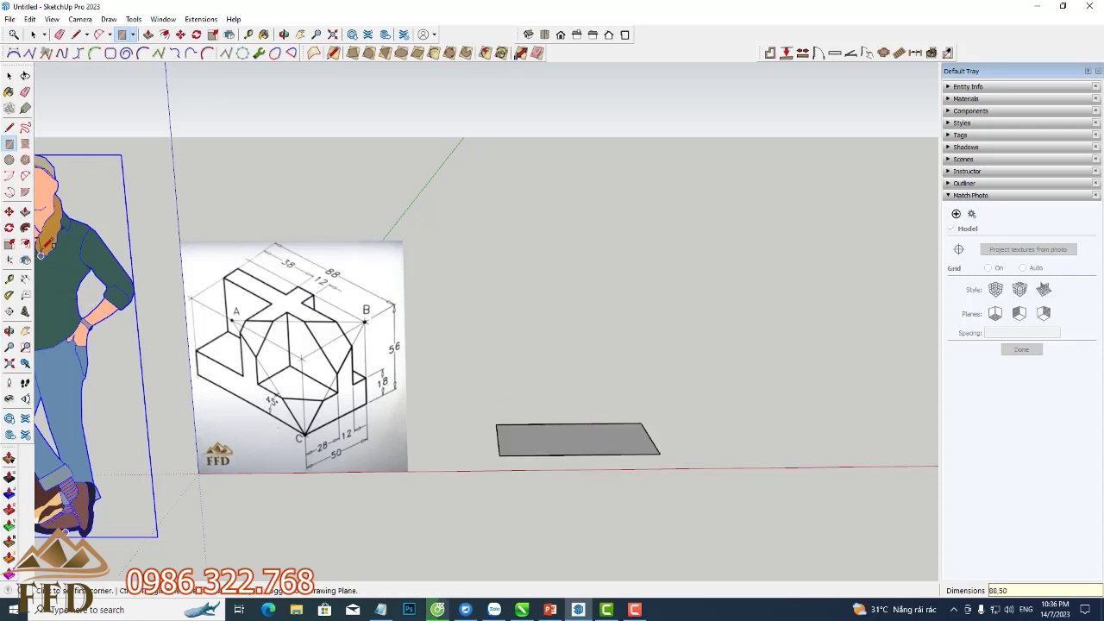
- Push/pull the rectangle up 18 cm into a box
click(25, 211)
click(527, 438)
text(18)
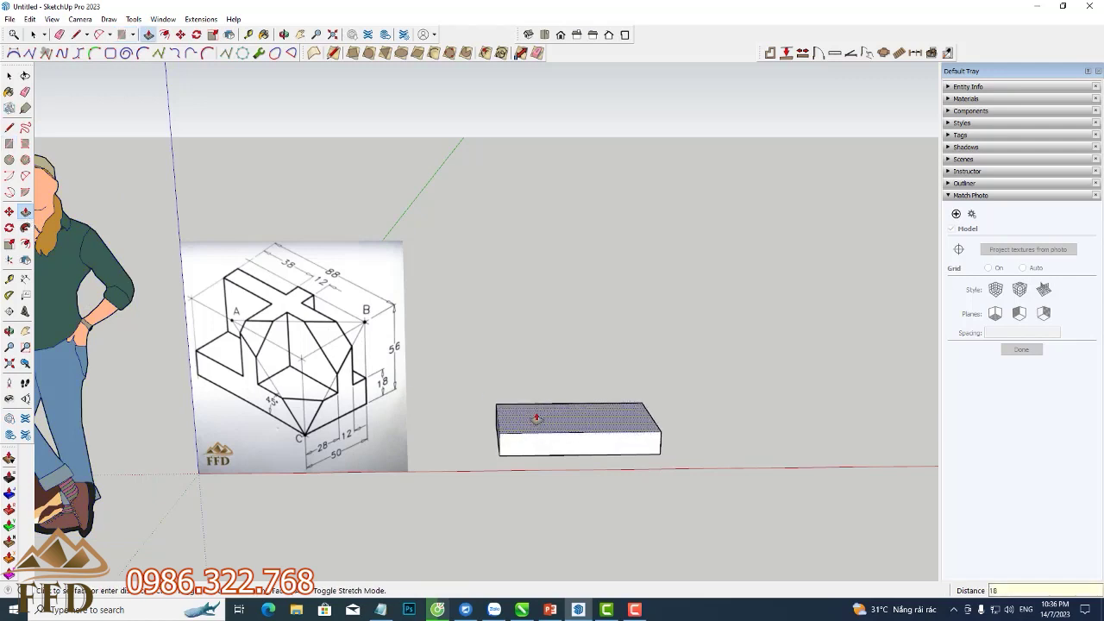
key(Return)
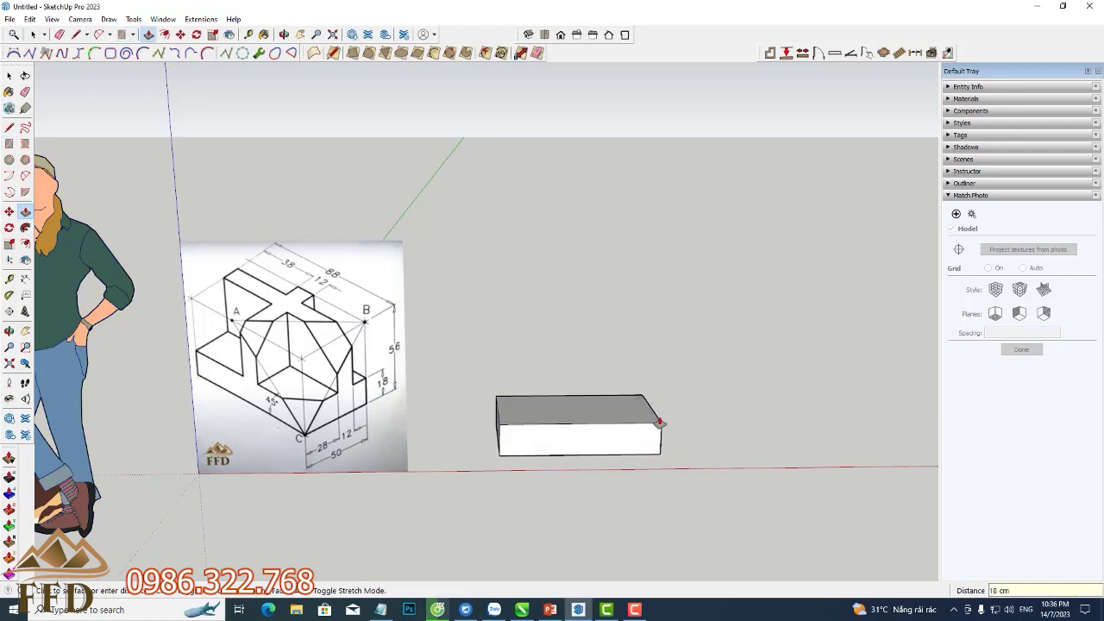
mouse_move(536, 418)
middle_down()
mouse_move(424, 483)
mouse_move(621, 455)
middle_up()
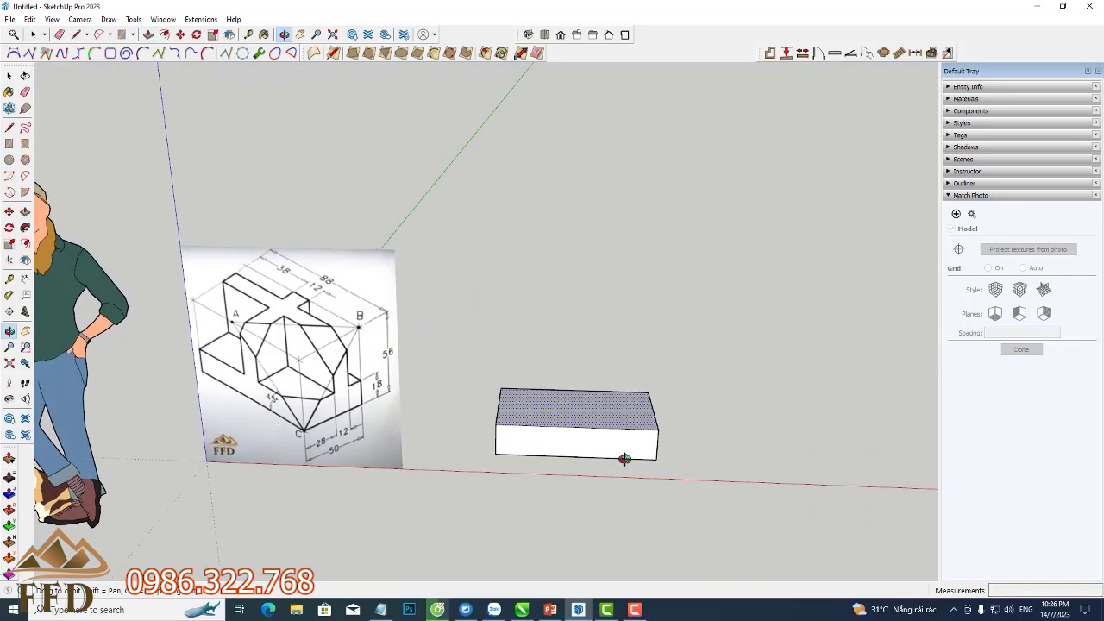
scroll(269, 378, up, 1)
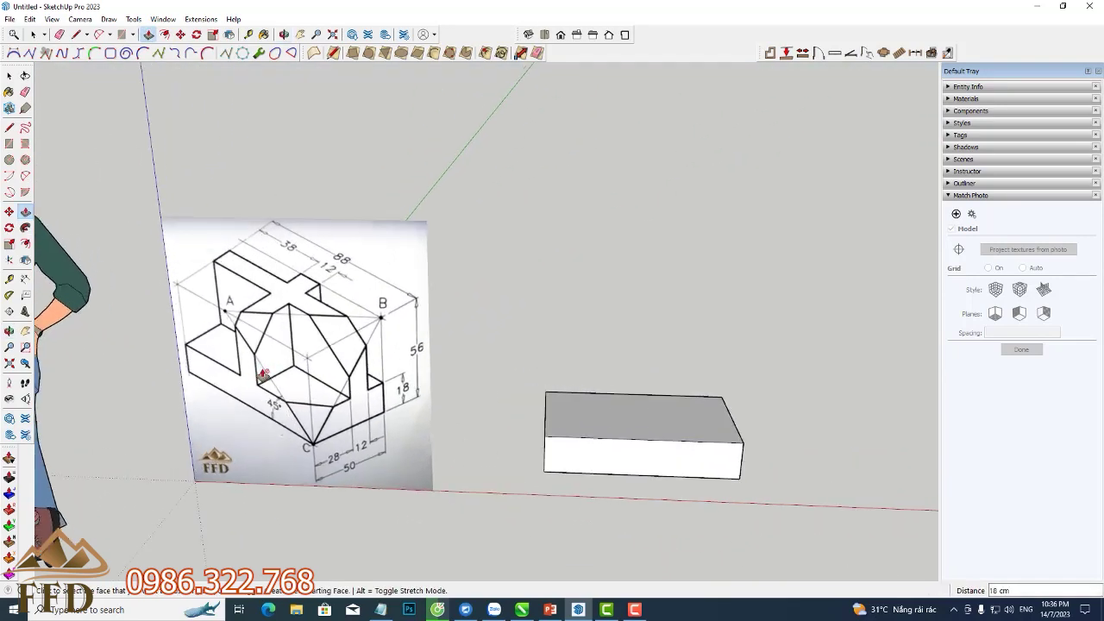
scroll(269, 378, up, 1)
scroll(291, 363, up, 1)
scroll(290, 363, up, 1)
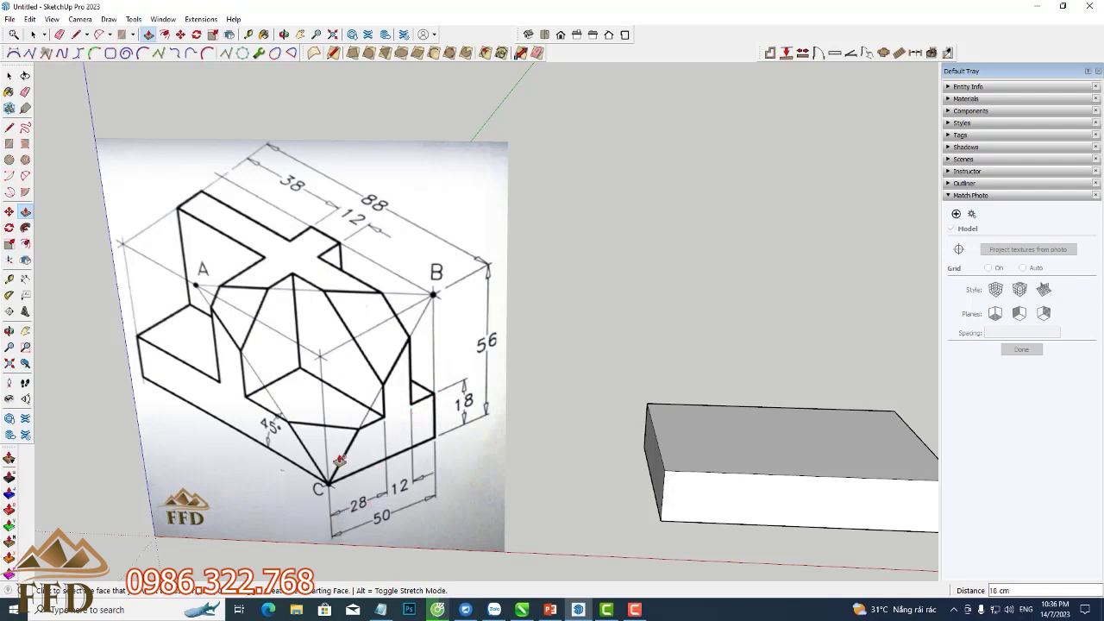
scroll(341, 460, down, 3)
mouse_move(595, 462)
middle_down()
mouse_move(547, 557)
mouse_move(197, 345)
middle_up()
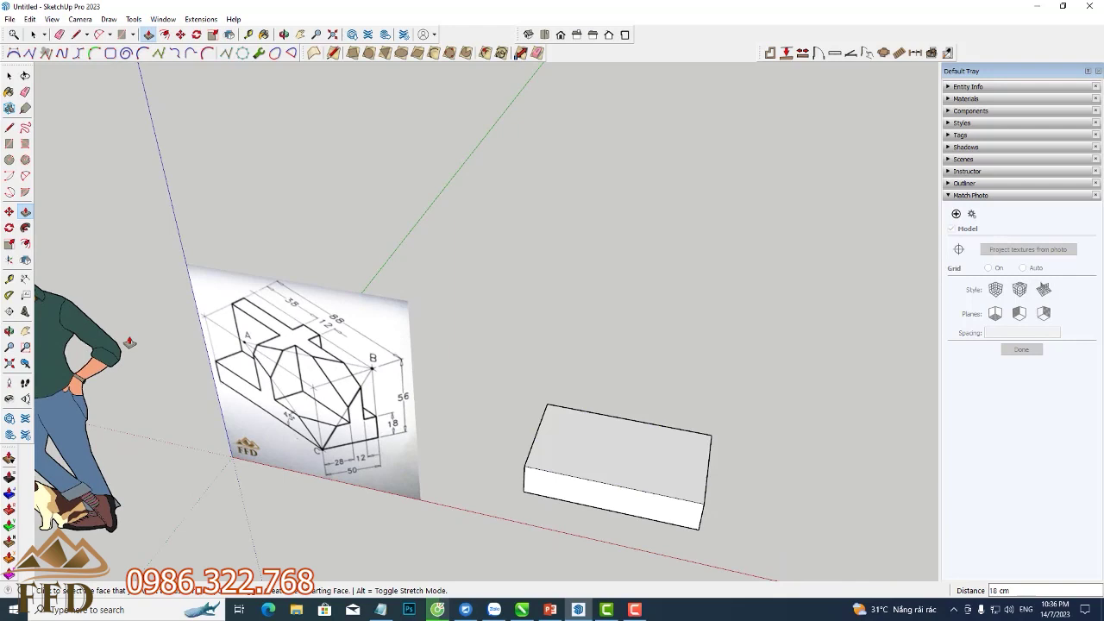
click(12, 280)
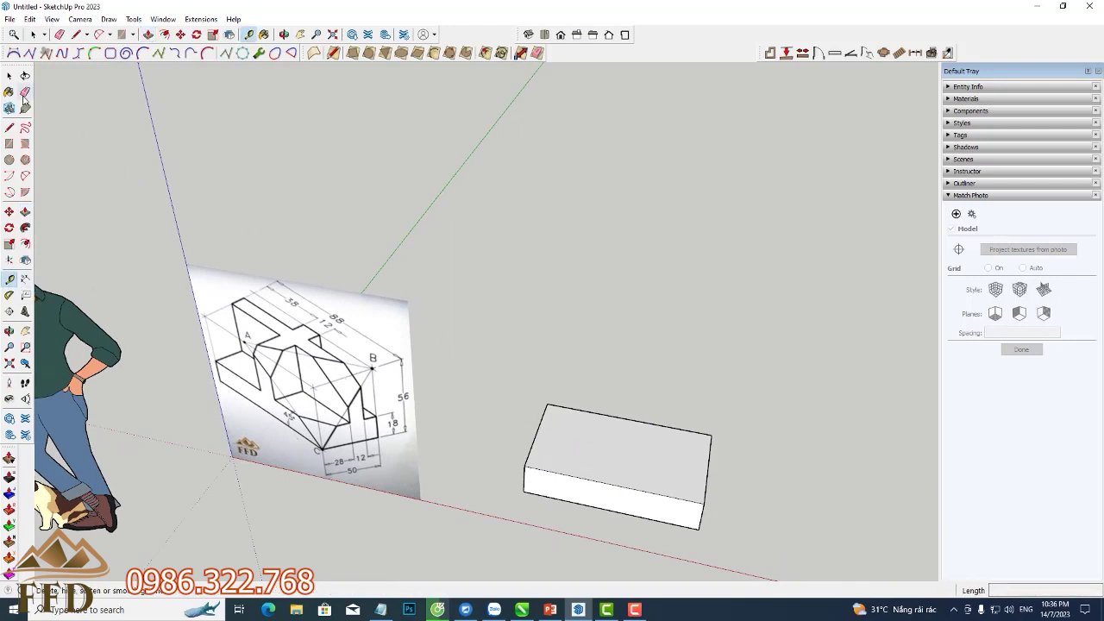
click(10, 77)
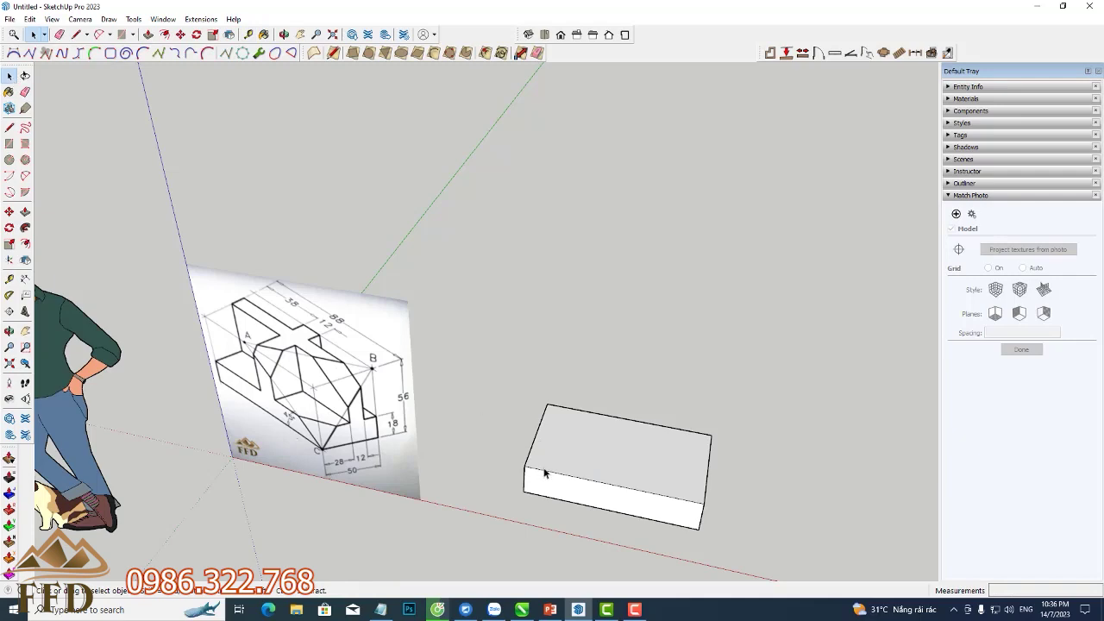
- Copy the box's long top edge 28 cm inward across the top face
mouse_move(645, 492)
middle_down()
mouse_move(517, 451)
mouse_move(632, 546)
middle_up()
key(m)
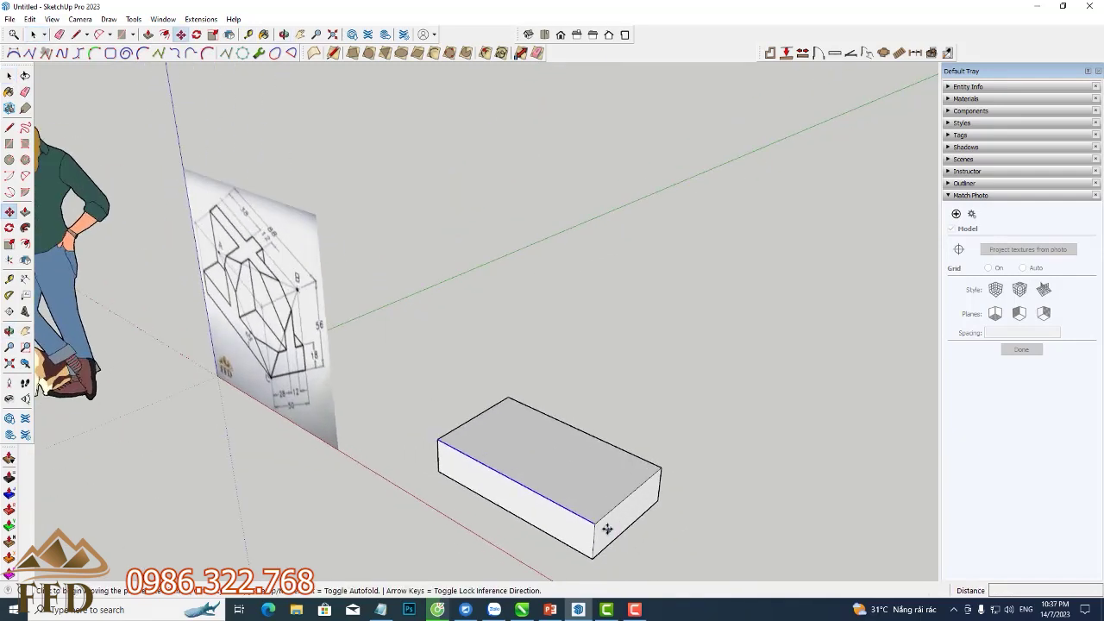
click(597, 523)
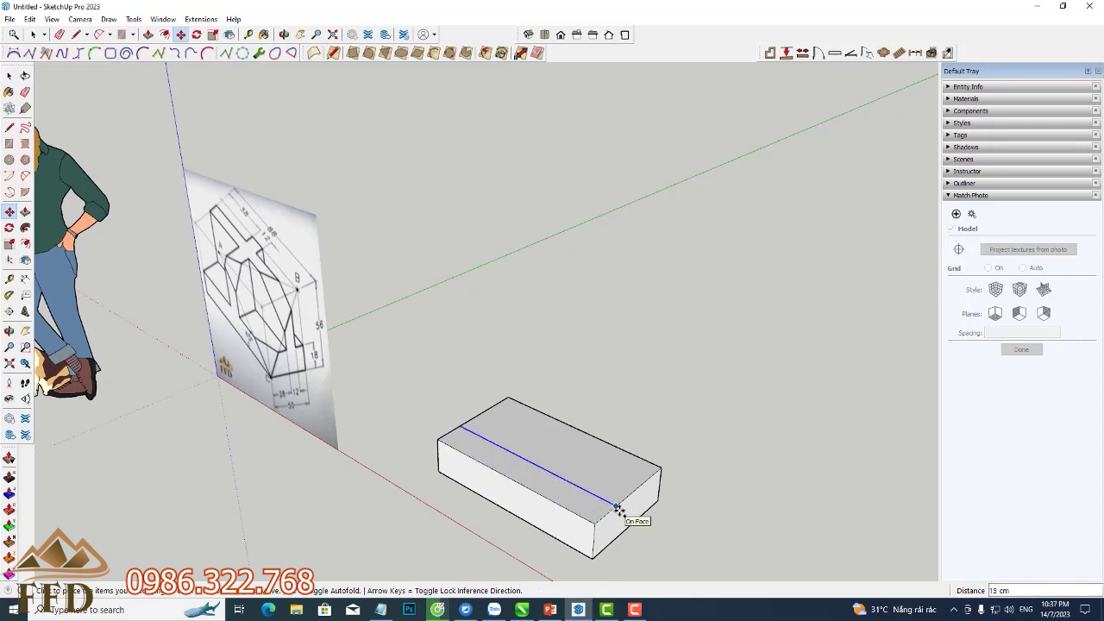
text(28)
key(Return)
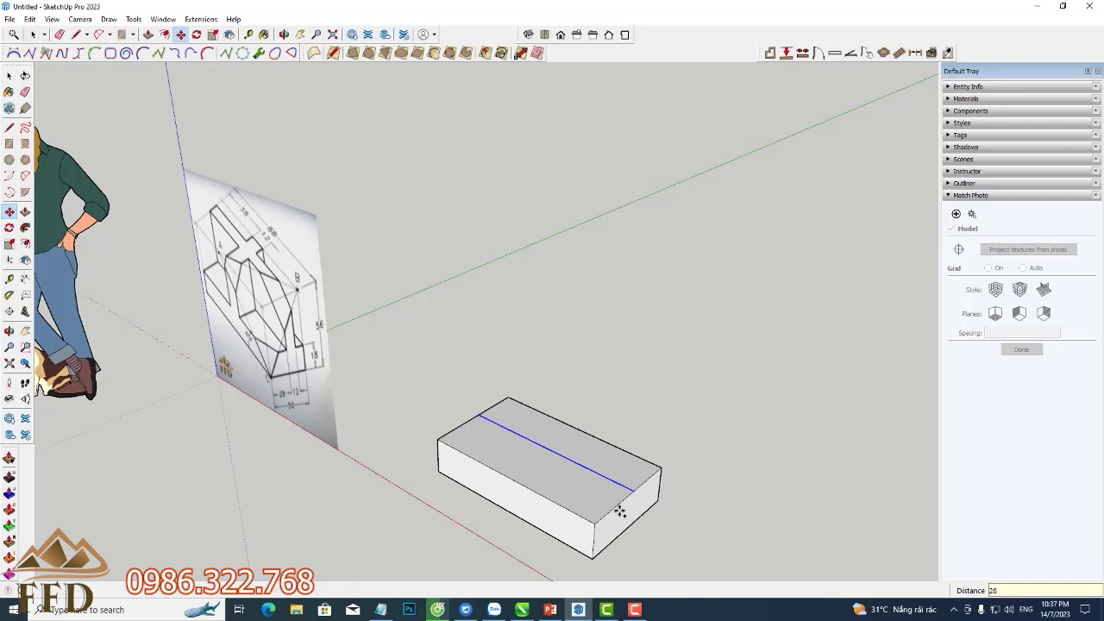
- Copy that new line a further 12 cm inward
click(632, 492)
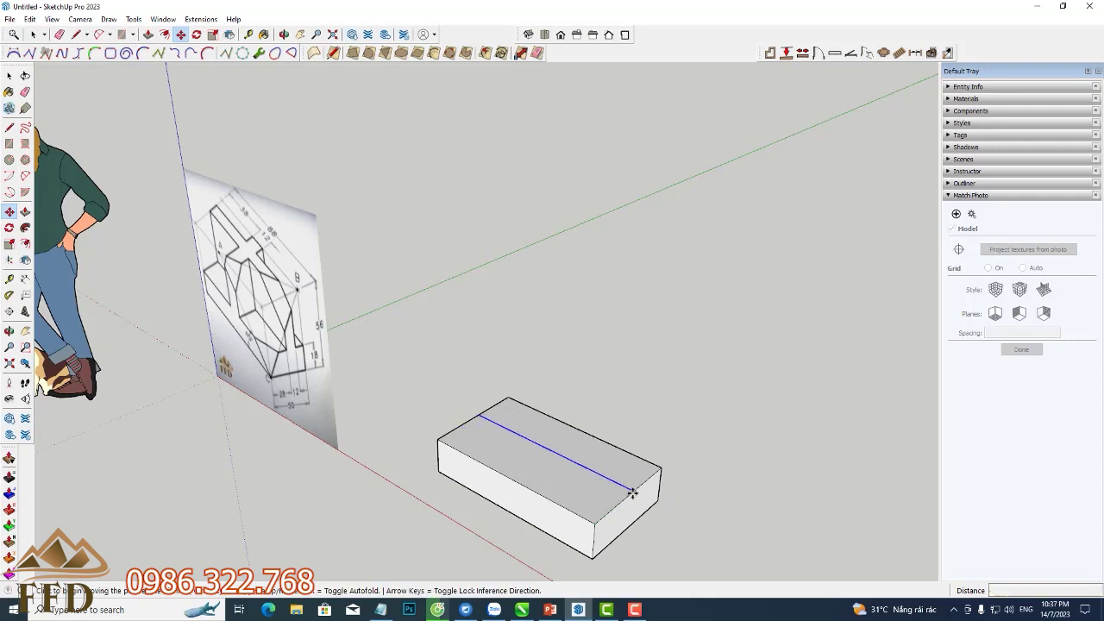
scroll(633, 493, up, 2)
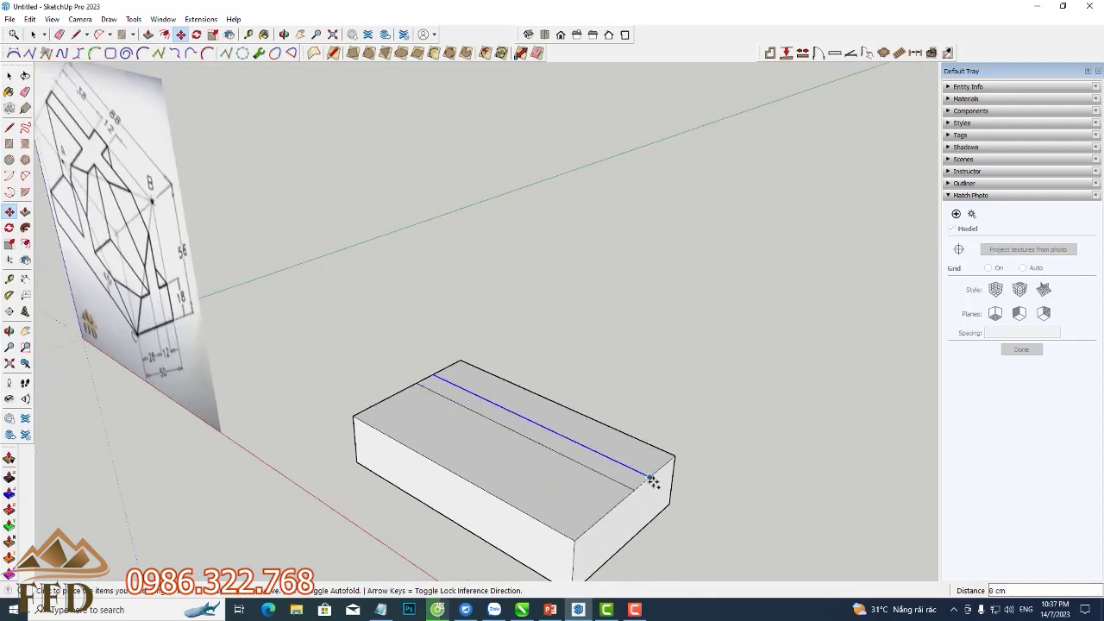
text(12)
key(Return)
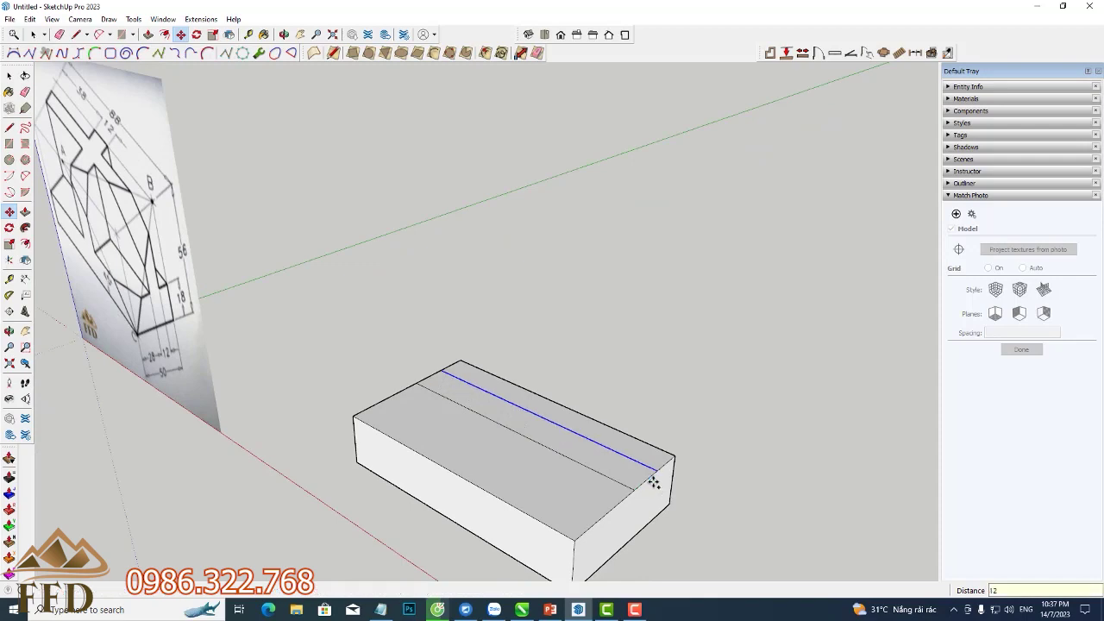
scroll(618, 431, down, 3)
mouse_move(618, 402)
middle_down()
mouse_move(503, 394)
mouse_move(665, 387)
mouse_move(635, 367)
middle_up()
scroll(302, 360, up, 2)
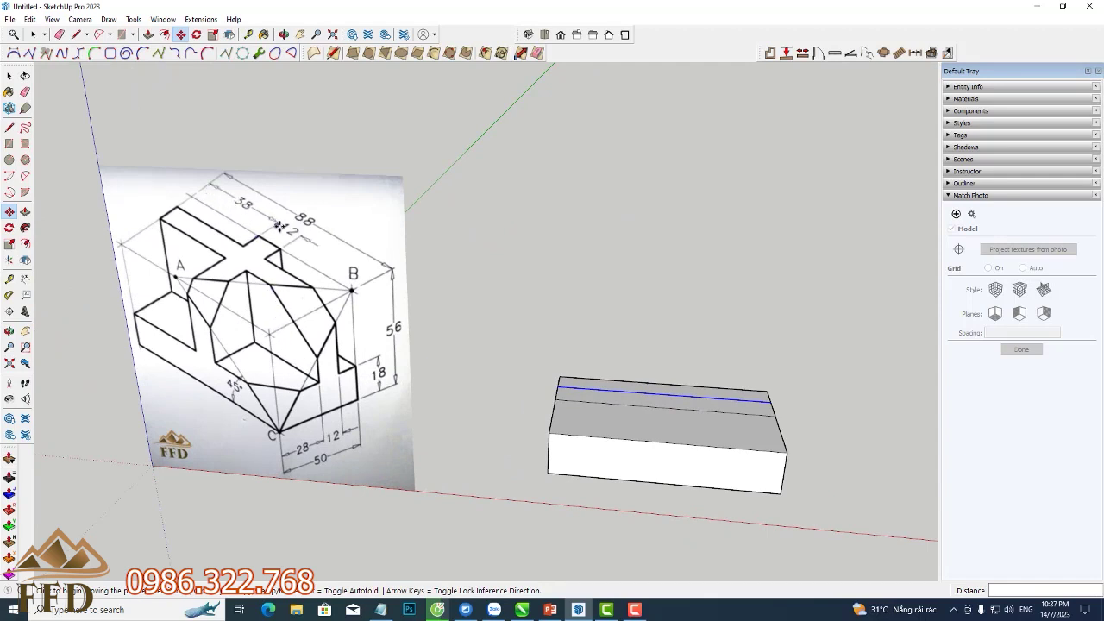
key(space)
- Select the box's short end edge and copy it 38 cm along the top face
drag(517, 349, 579, 442)
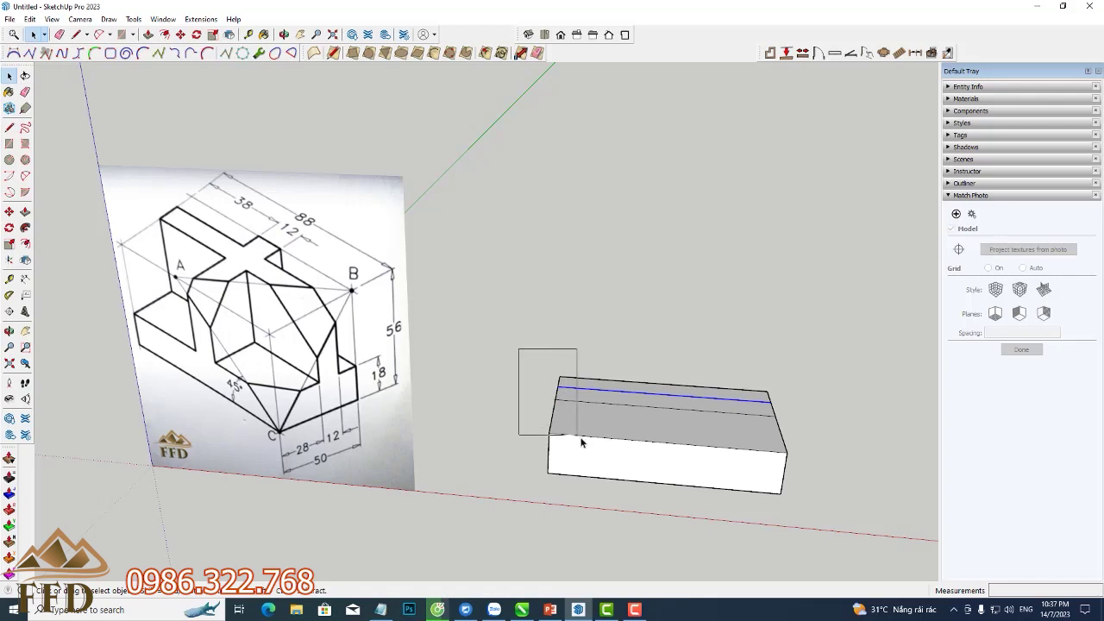
middle_drag(587, 439, 716, 350)
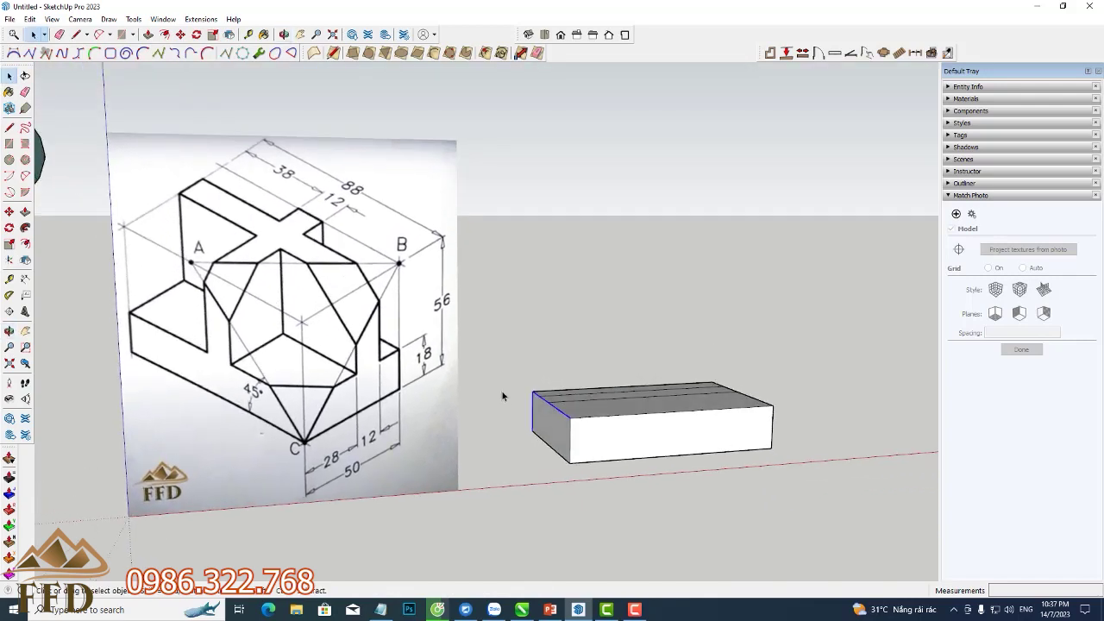
drag(513, 374, 584, 428)
middle_drag(586, 429, 524, 482)
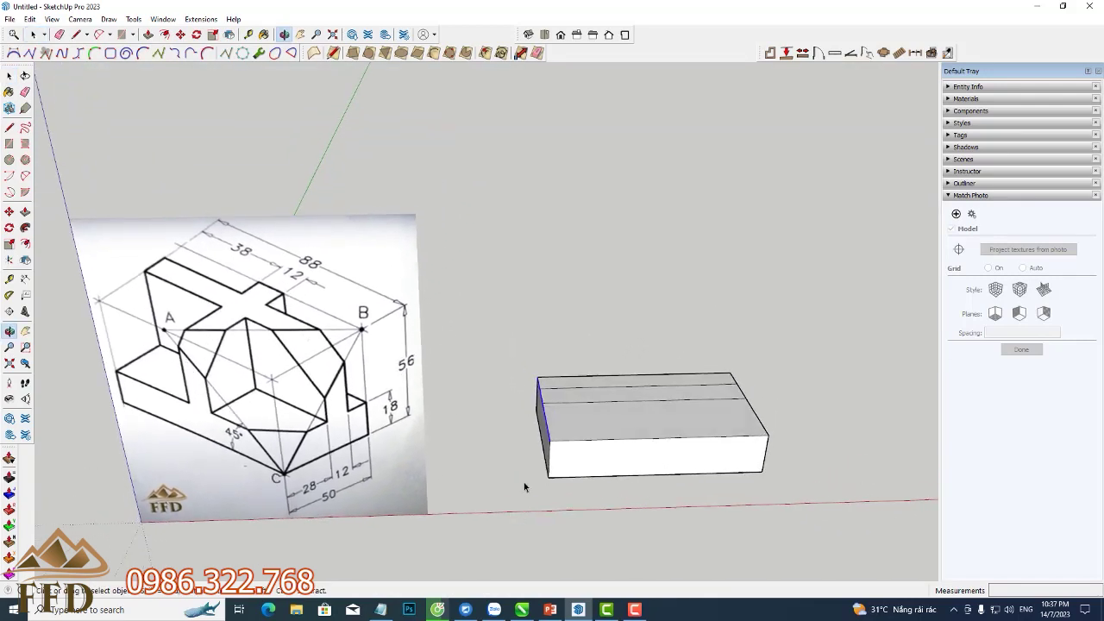
scroll(551, 379, up, 3)
scroll(544, 382, up, 2)
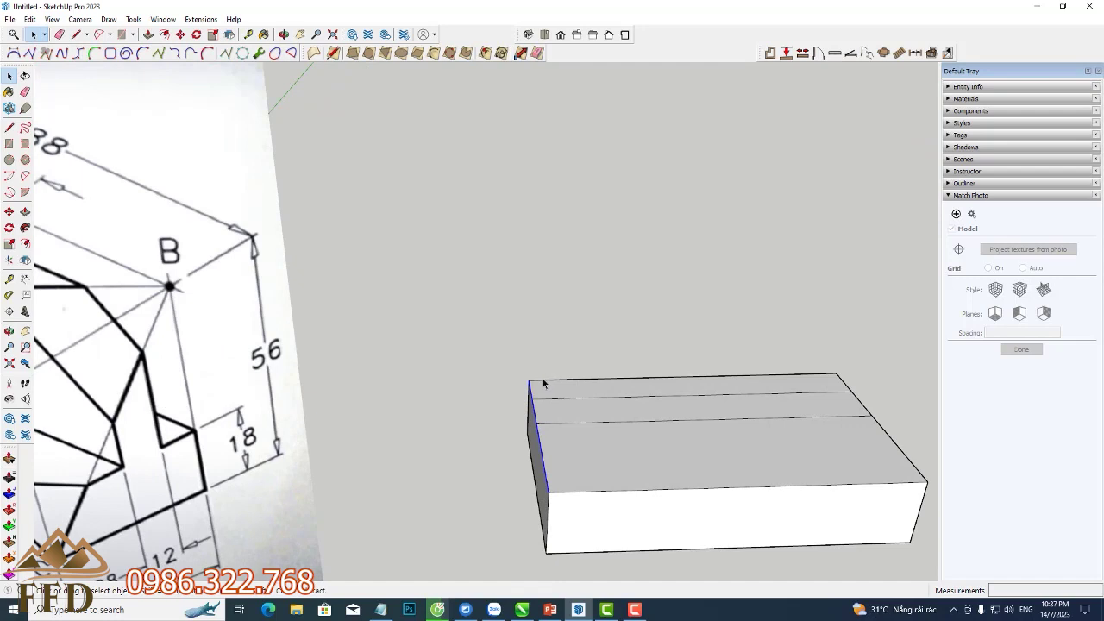
key(m)
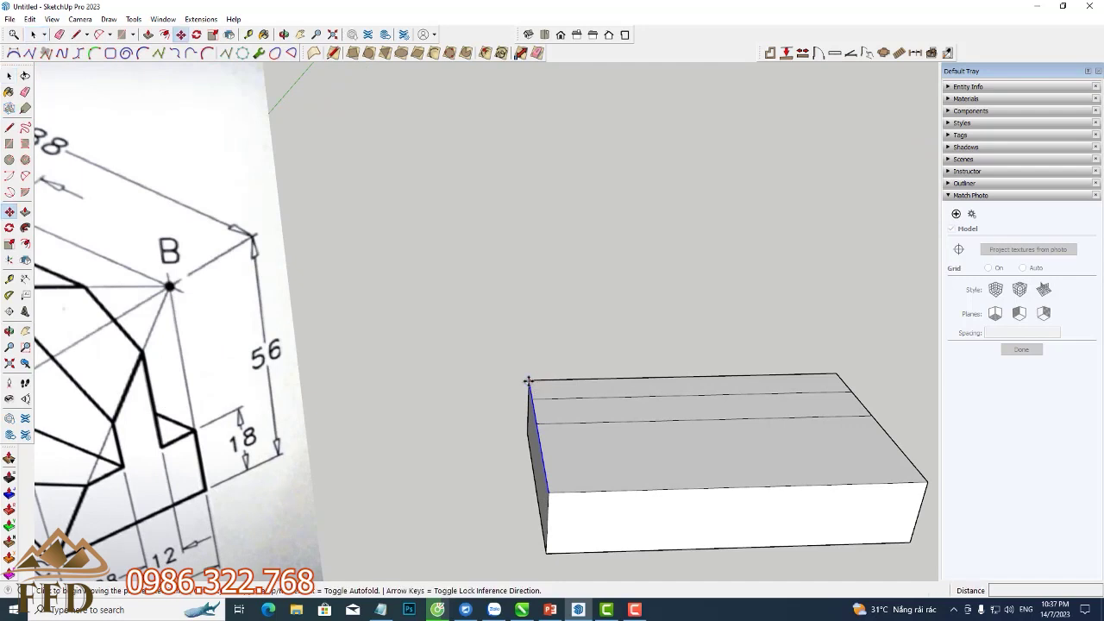
click(528, 380)
scroll(546, 382, down, 2)
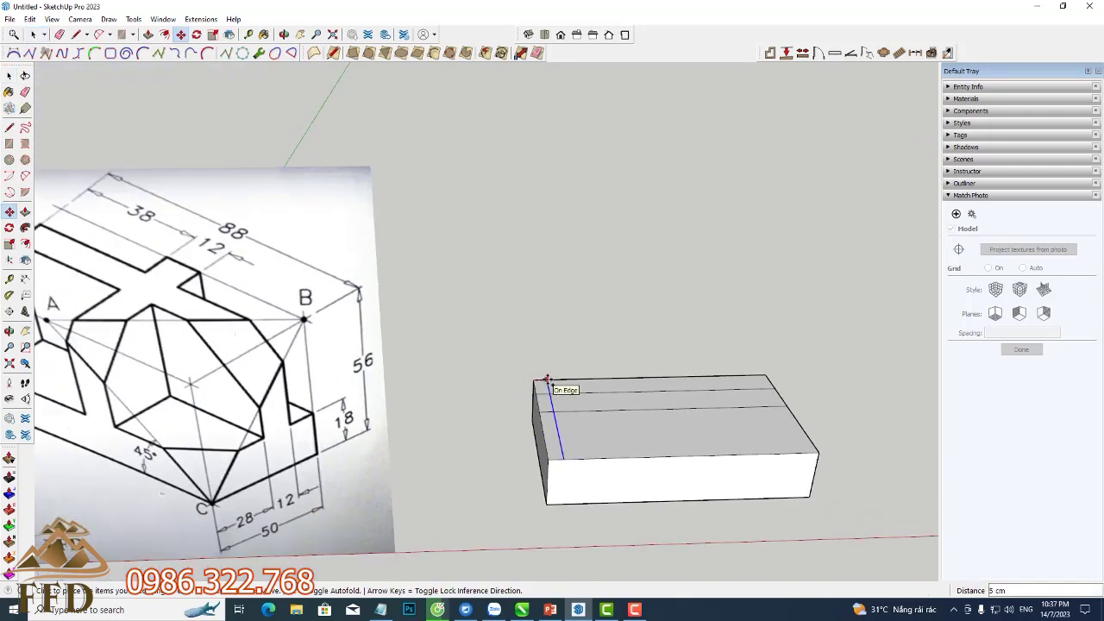
scroll(548, 380, down, 1)
scroll(550, 379, up, 2)
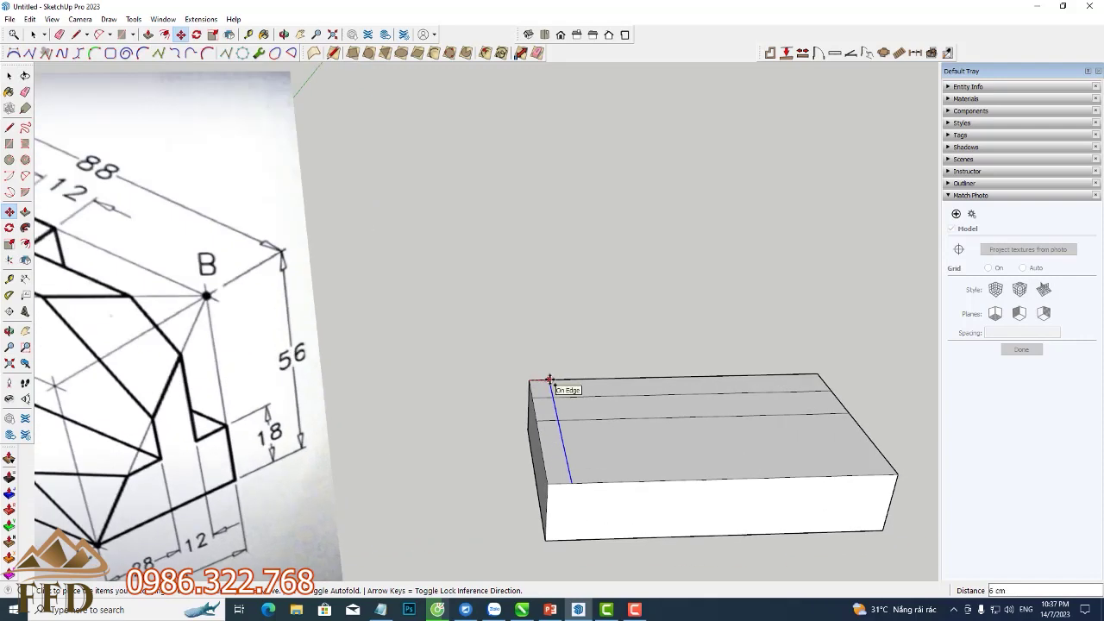
text(38)
key(Return)
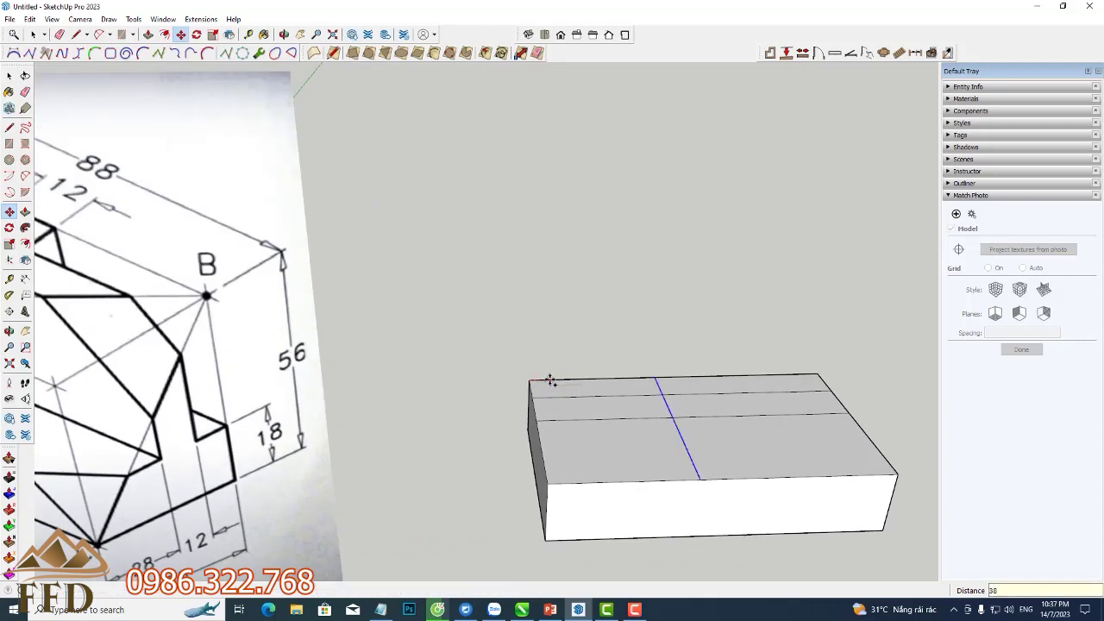
- Copy the new crosswise line a further 12 cm along the top
scroll(608, 387, down, 2)
scroll(645, 386, up, 2)
scroll(644, 377, up, 1)
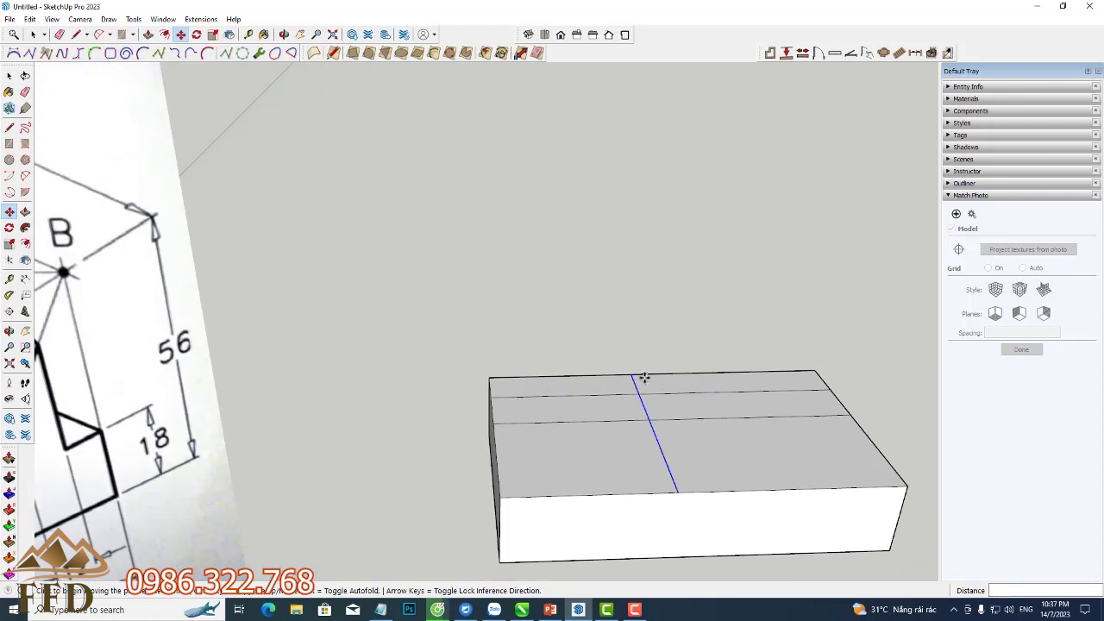
click(632, 375)
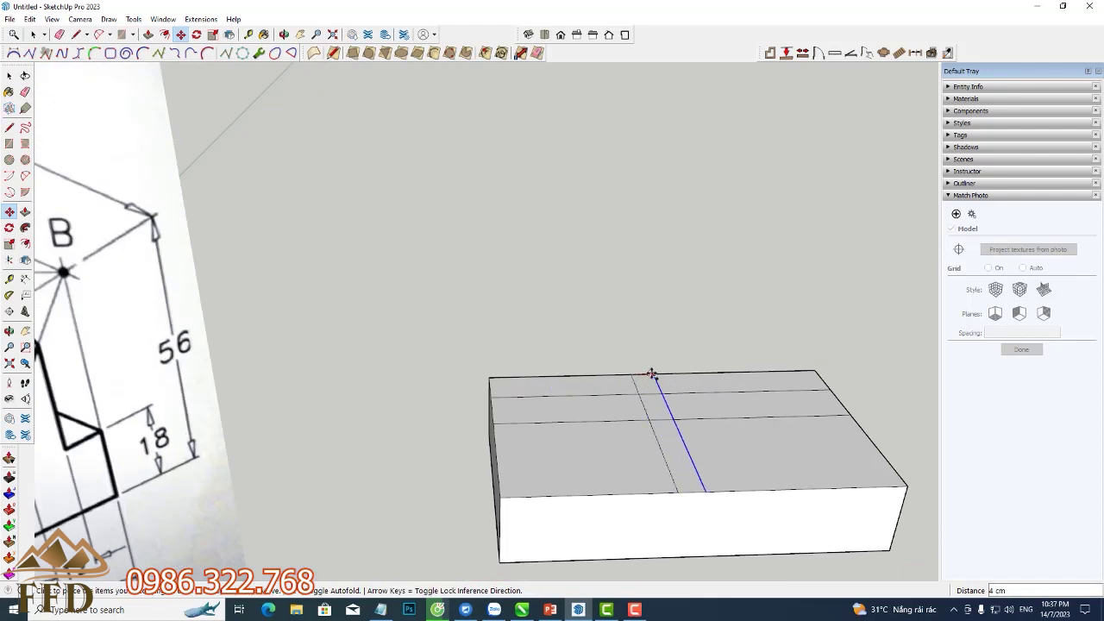
text(12)
key(Return)
mouse_move(653, 374)
middle_down()
mouse_move(653, 394)
mouse_move(594, 448)
mouse_move(508, 367)
mouse_move(575, 460)
mouse_move(609, 431)
middle_up()
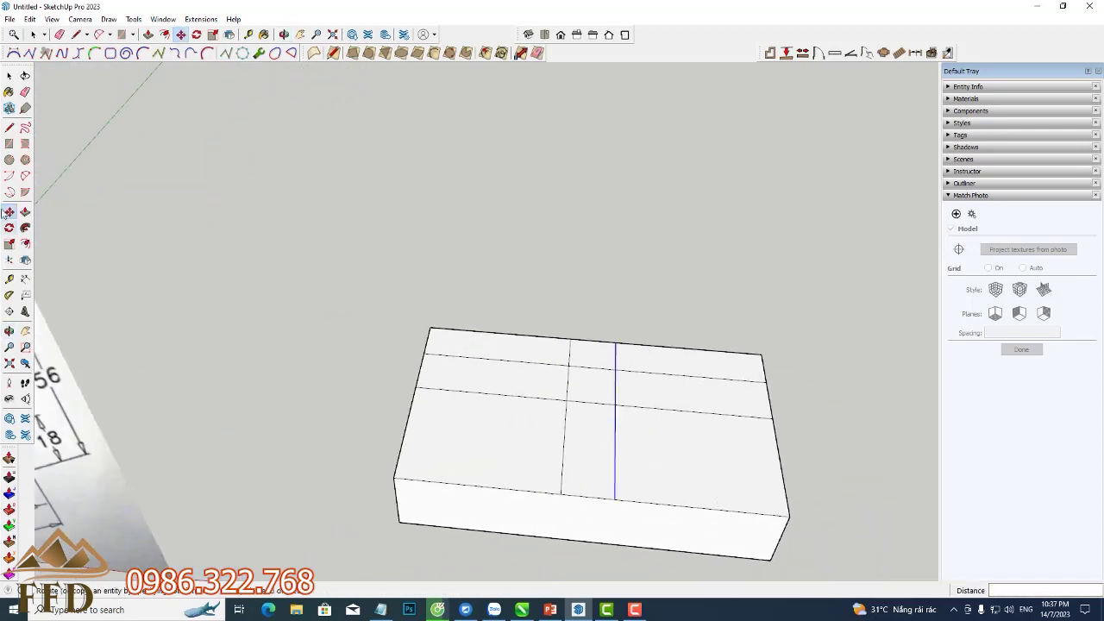
- Erase three short inner edge segments on the top face to form the cross outline
click(25, 91)
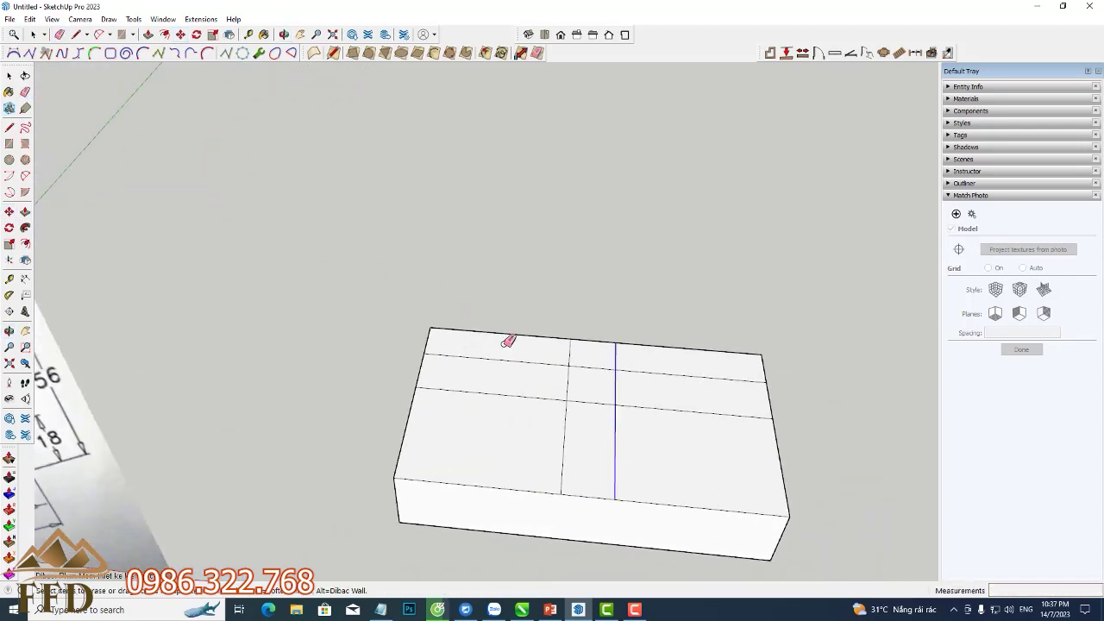
click(576, 365)
click(604, 401)
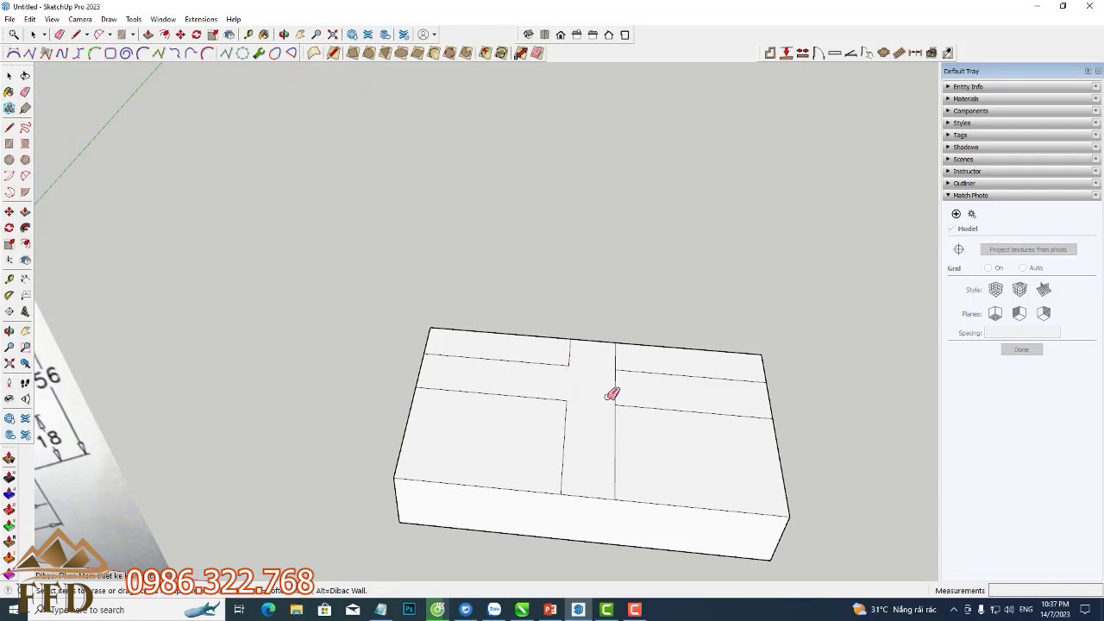
click(614, 393)
scroll(557, 327, down, 5)
mouse_move(557, 327)
middle_down()
mouse_move(624, 448)
mouse_move(518, 368)
middle_up()
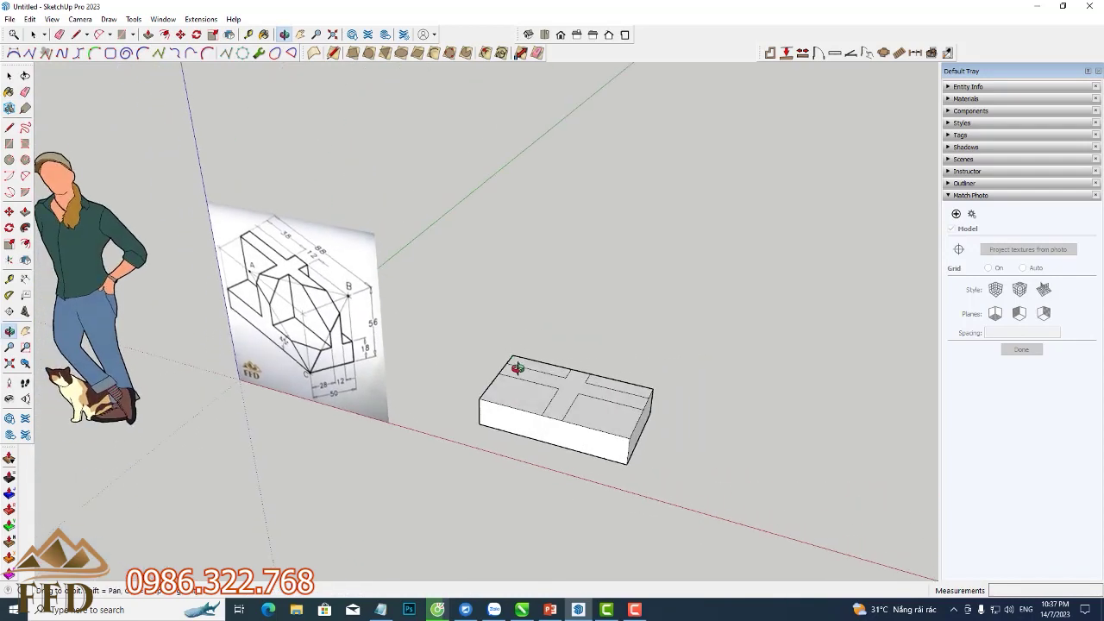
scroll(358, 328, up, 2)
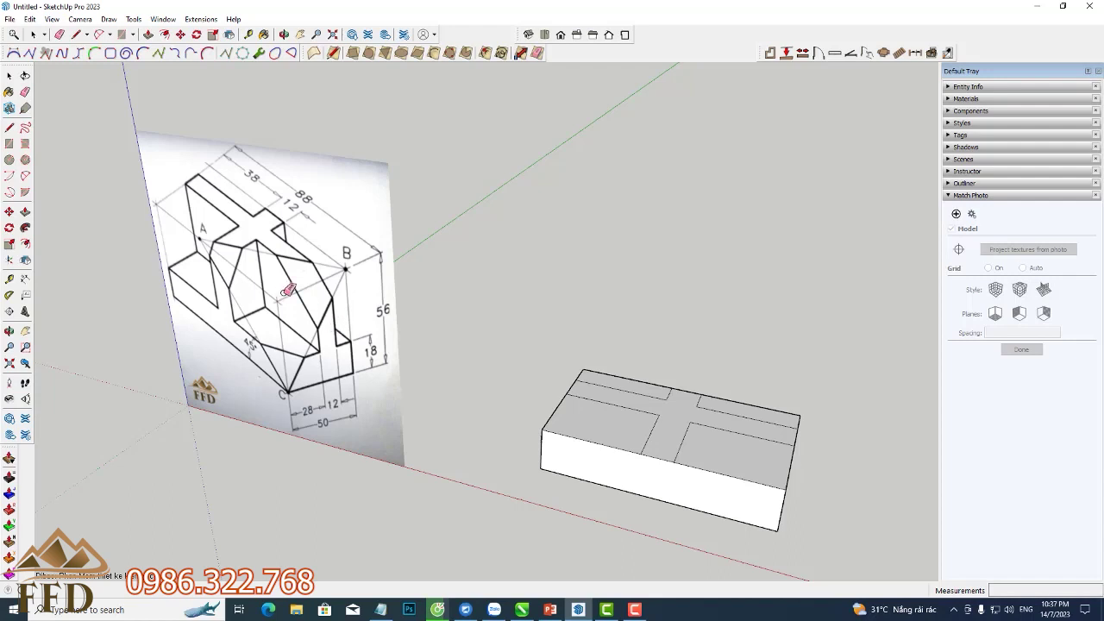
scroll(334, 359, up, 1)
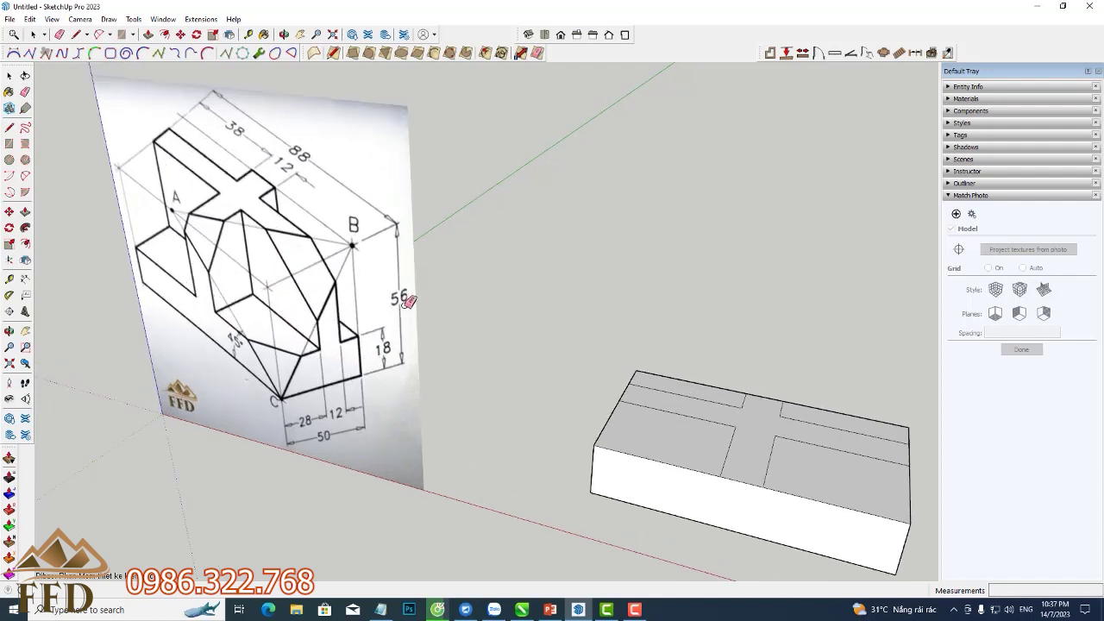
scroll(408, 300, up, 2)
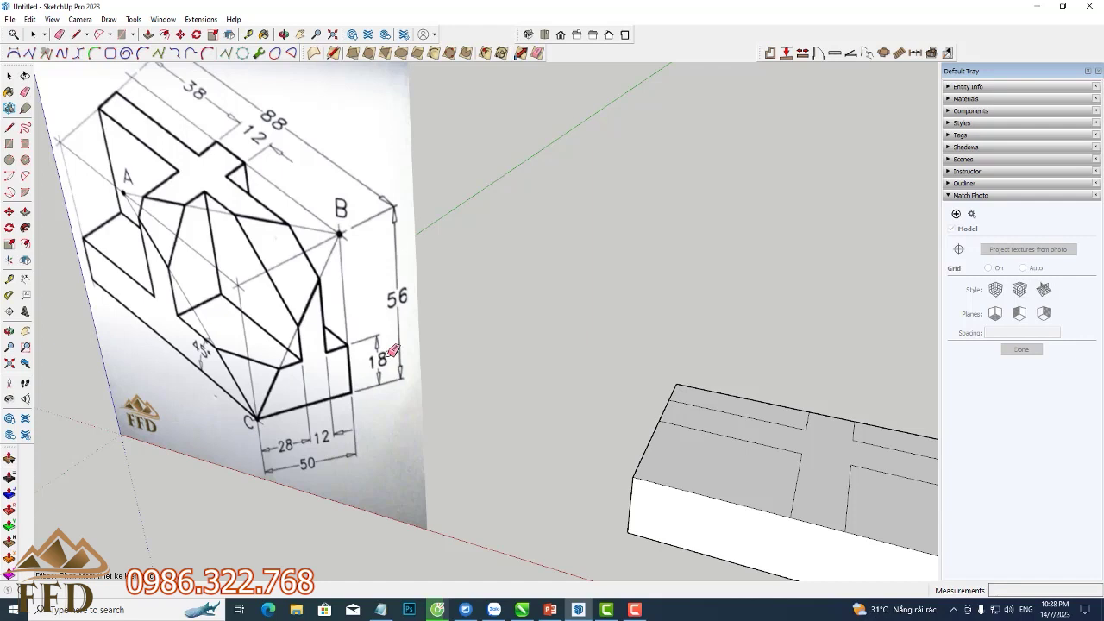
- Push/pull the cross-shaped face up 38 cm, then window-select the whole block
click(25, 212)
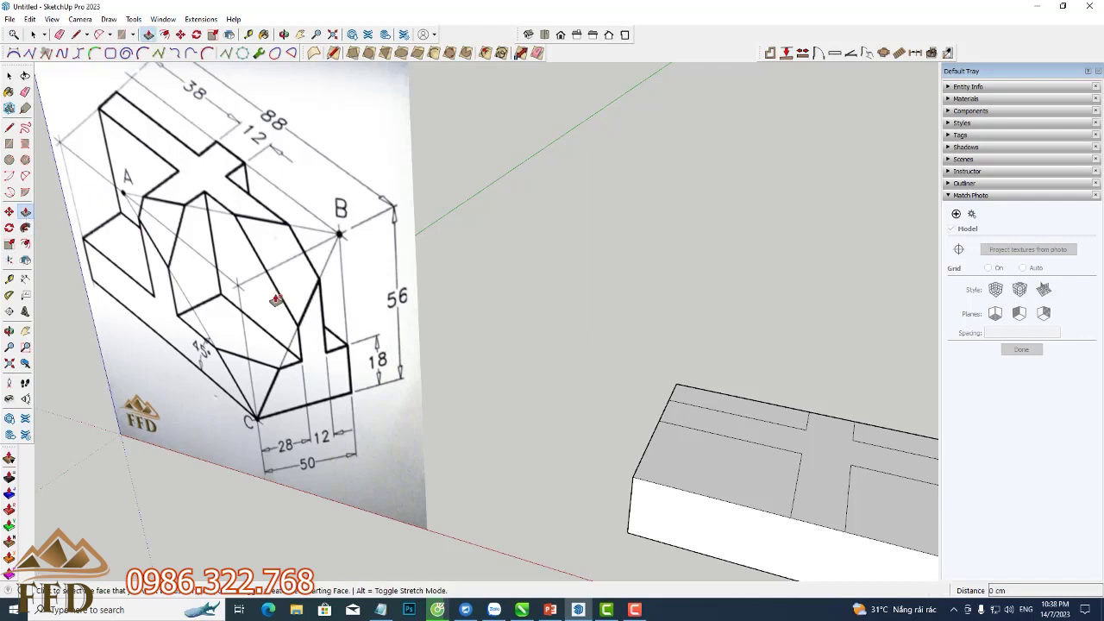
scroll(276, 300, down, 3)
click(565, 389)
text(38)
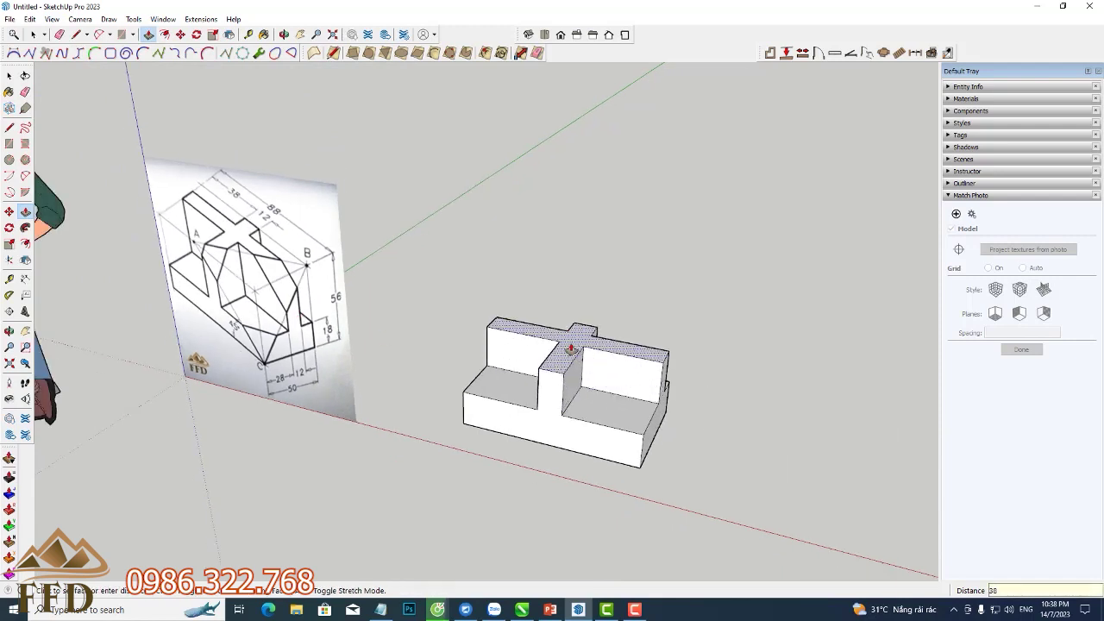
key(Return)
mouse_move(715, 401)
middle_down()
mouse_move(594, 393)
mouse_move(790, 271)
mouse_move(749, 389)
mouse_move(767, 394)
mouse_move(696, 379)
middle_up()
key(space)
drag(407, 257, 697, 537)
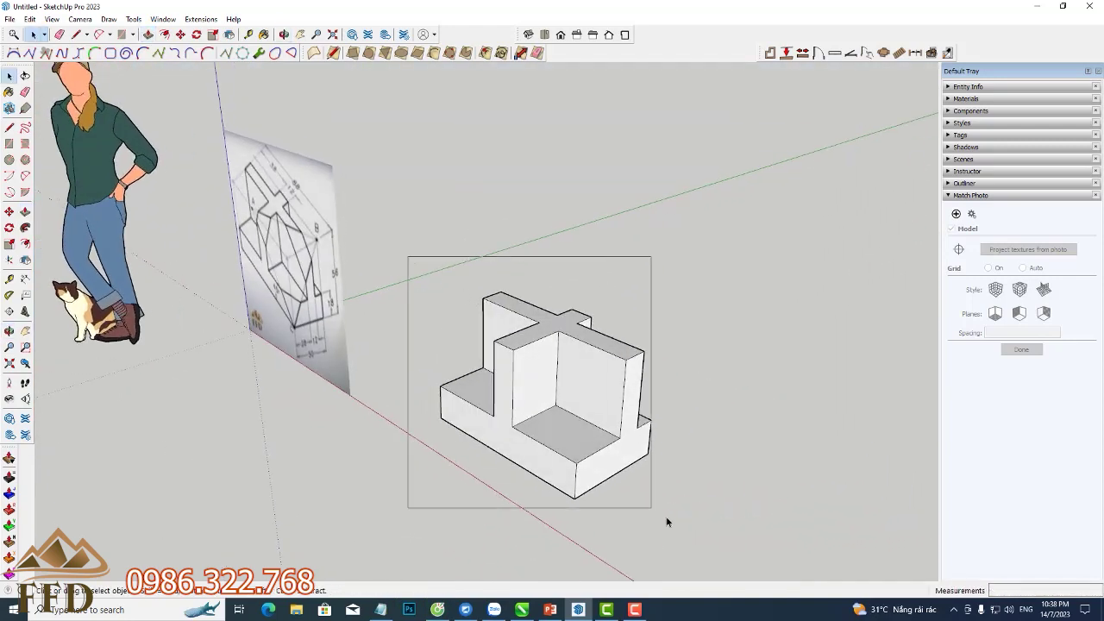
- Make the selected block a group and orbit to view it beside the drawing
right_click(617, 403)
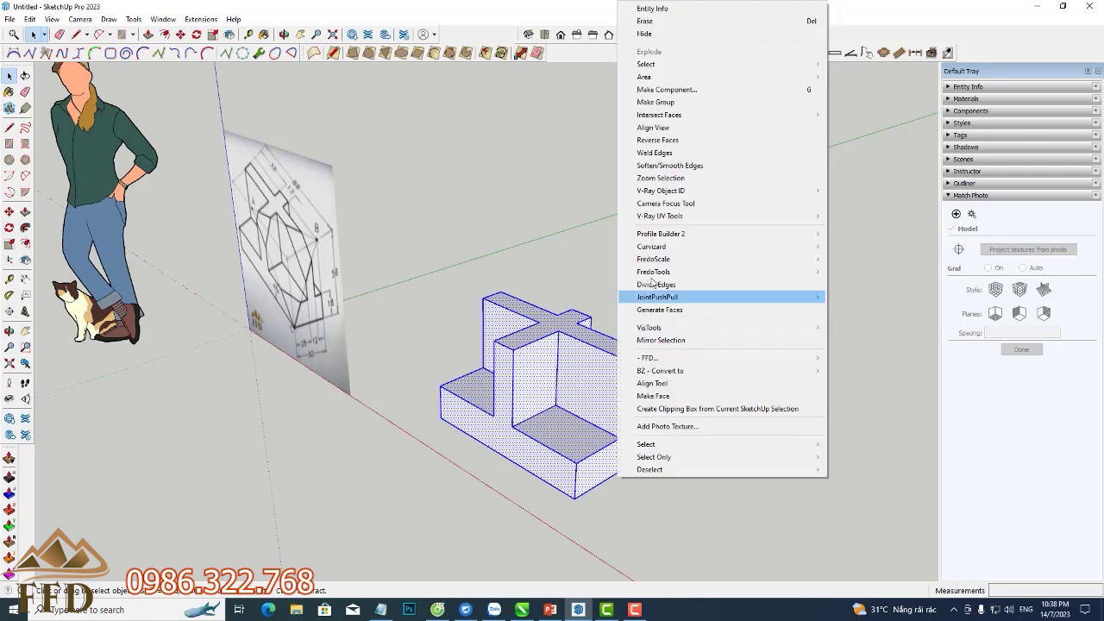
click(673, 100)
click(675, 288)
middle_drag(625, 331, 795, 308)
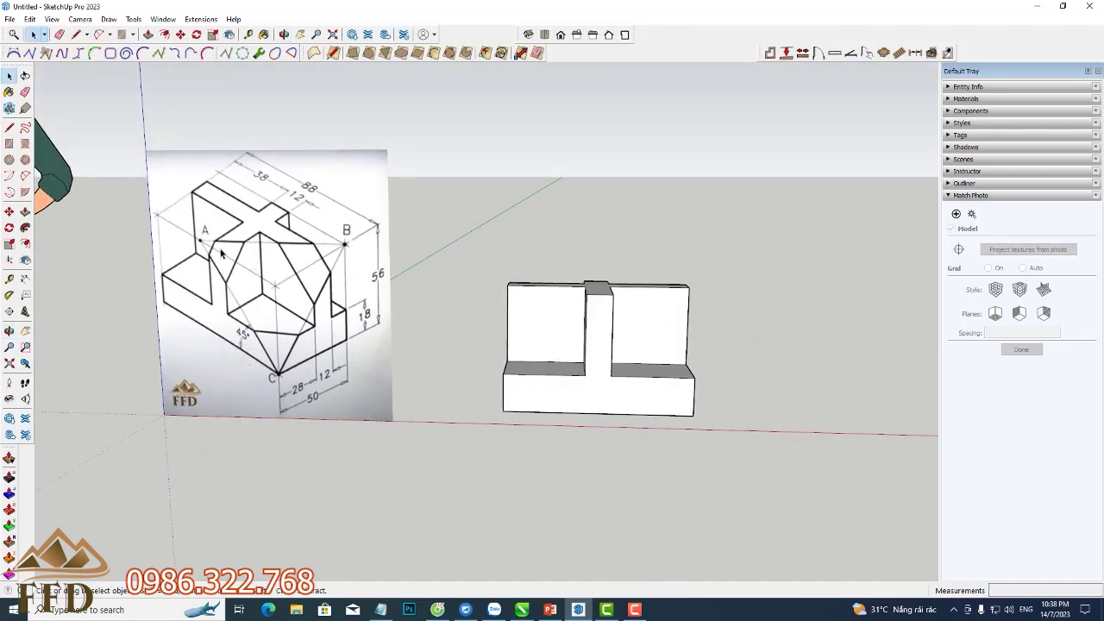
scroll(220, 253, up, 2)
middle_drag(756, 321, 854, 330)
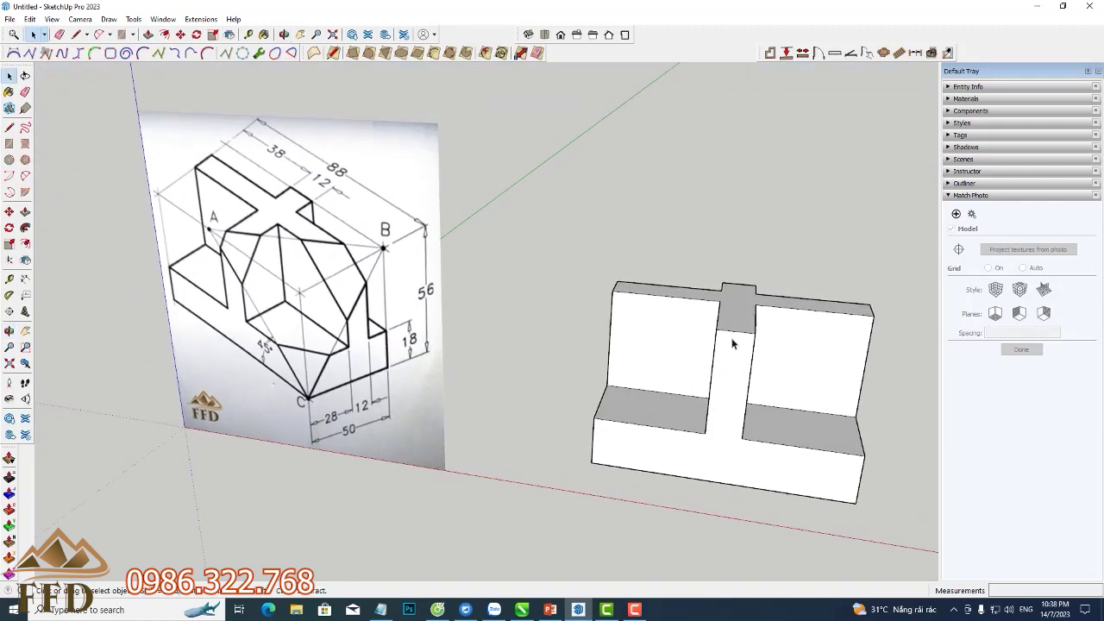
middle_drag(254, 369, 256, 374)
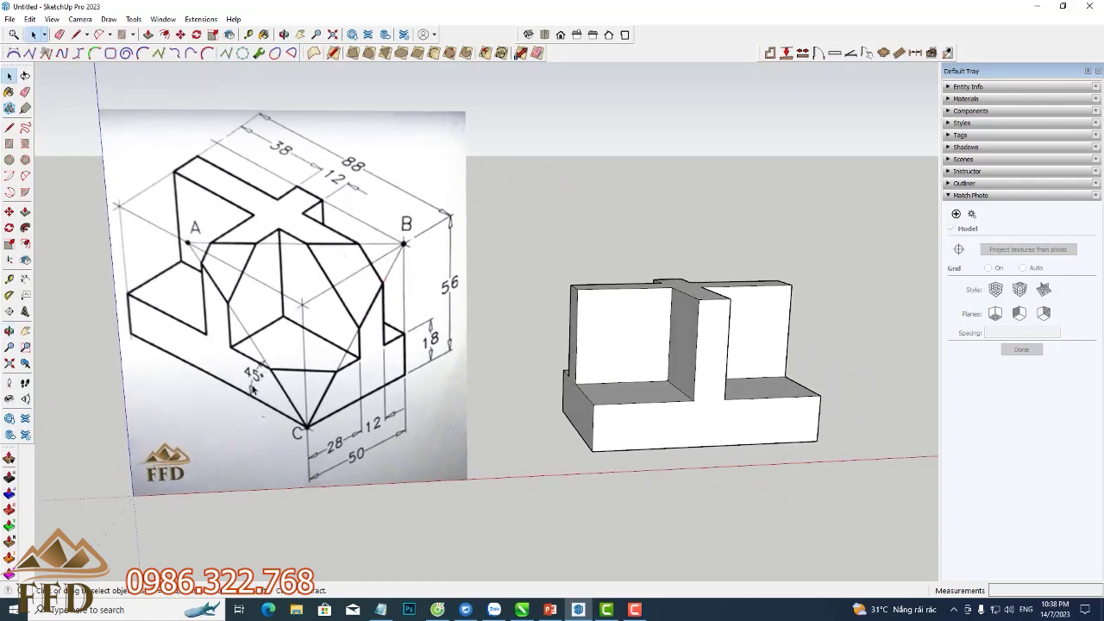
middle_drag(253, 390, 463, 420)
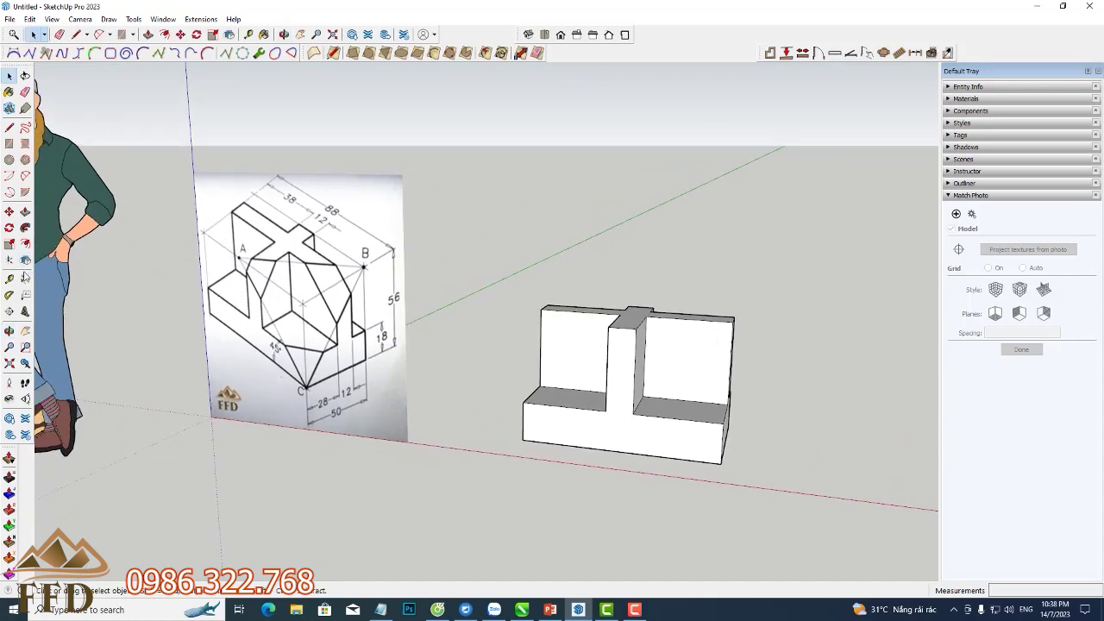
- Add a 45° Protractor guide line from the block's bottom corner along its front face
click(10, 296)
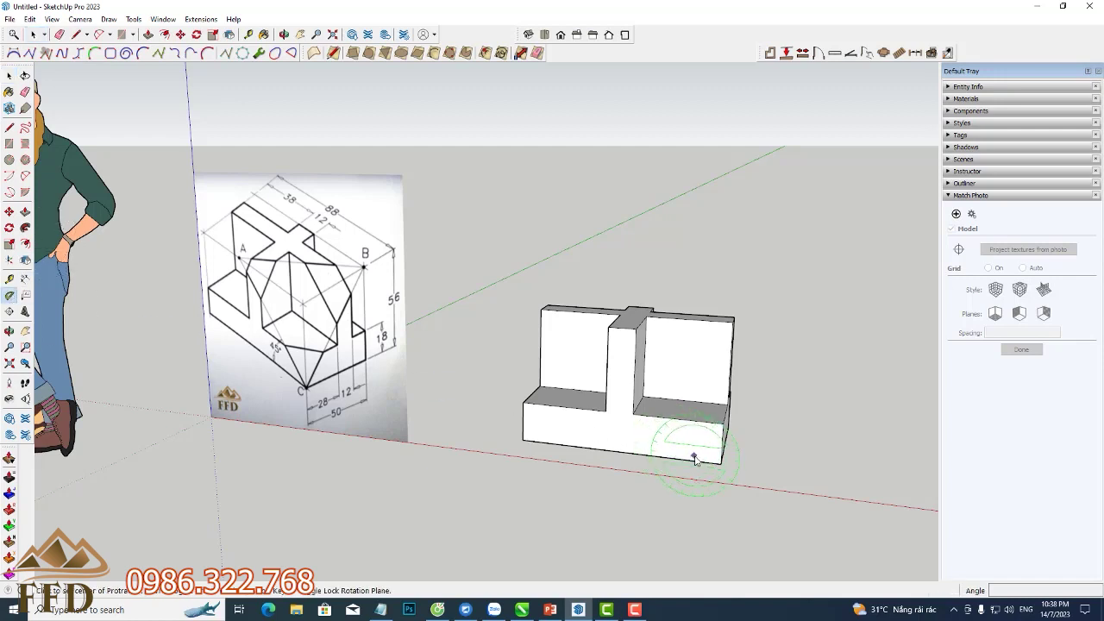
click(720, 466)
click(607, 452)
text(45)
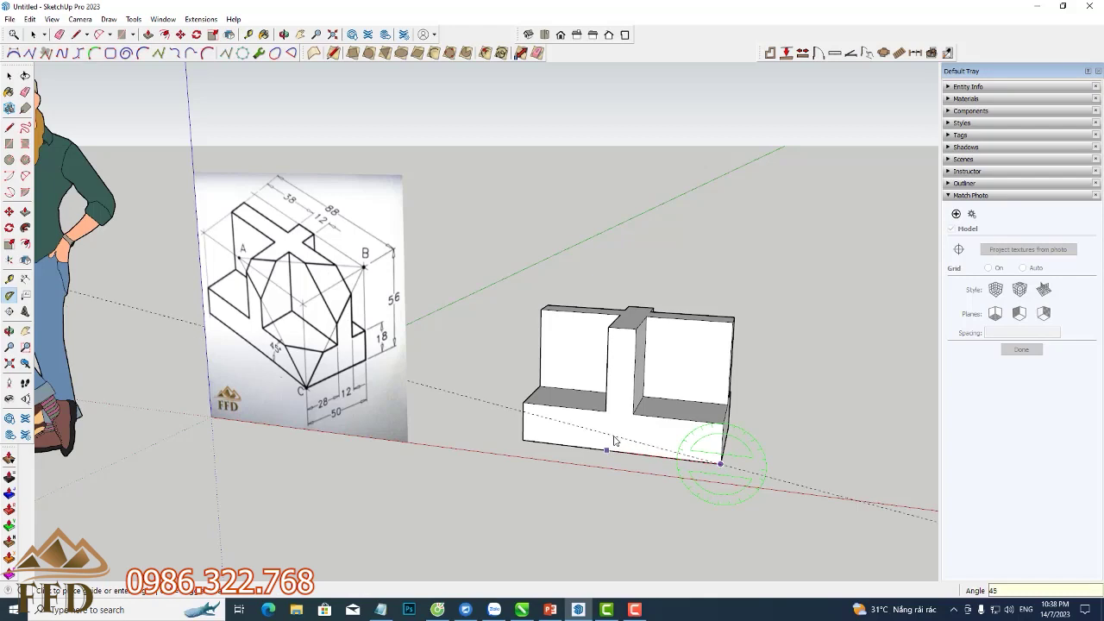
key(Return)
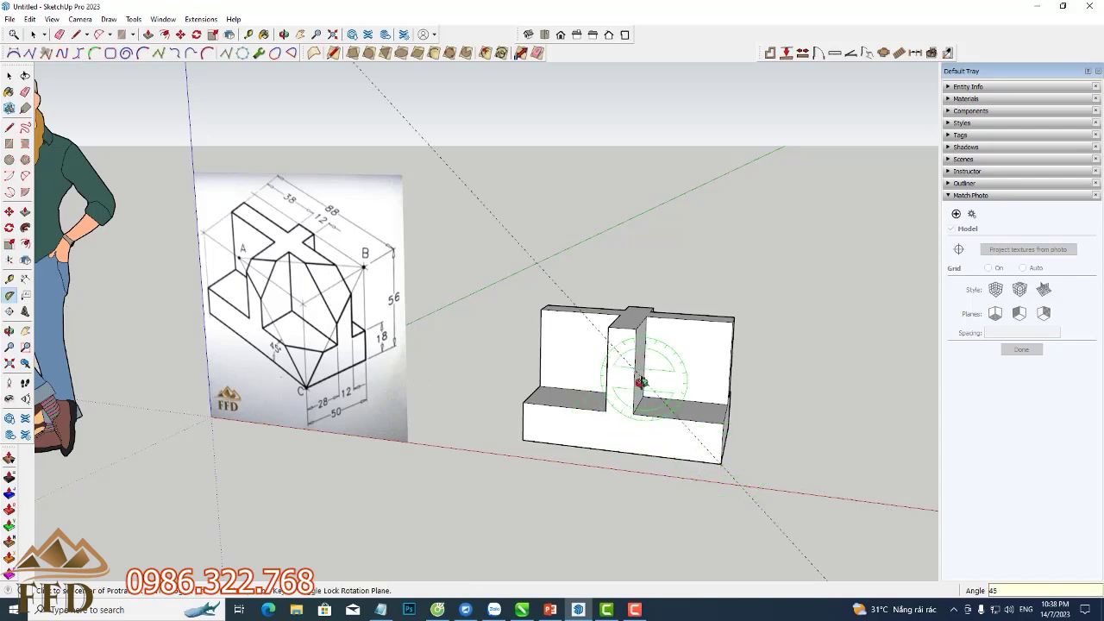
middle_drag(646, 370, 544, 434)
middle_drag(618, 375, 572, 388)
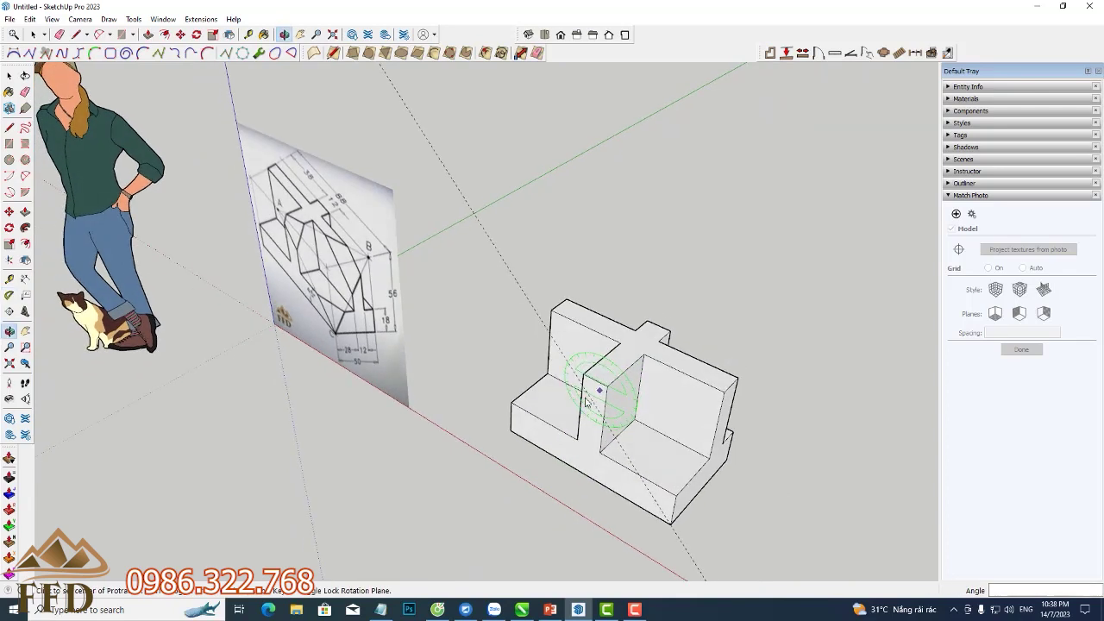
- Add Tape Measure guide lines offset from the block's top edge and the cross's edge
click(10, 279)
click(597, 322)
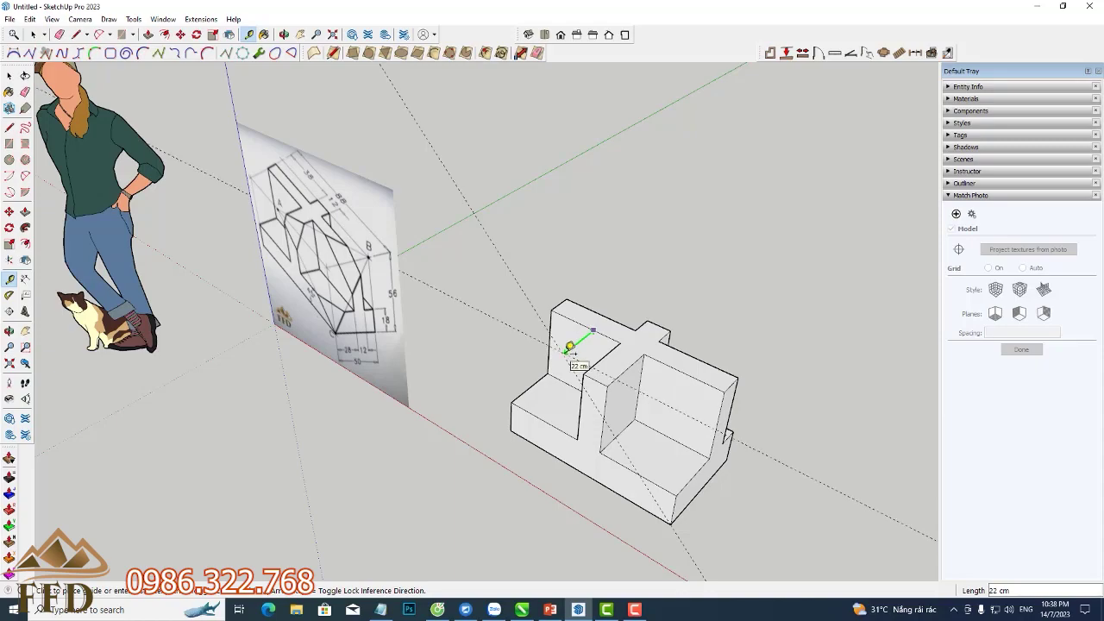
mouse_move(567, 347)
middle_down()
mouse_move(1072, 382)
mouse_move(917, 382)
mouse_move(774, 133)
mouse_move(830, 226)
mouse_move(862, 345)
mouse_move(931, 474)
mouse_move(947, 618)
mouse_move(770, 516)
middle_up()
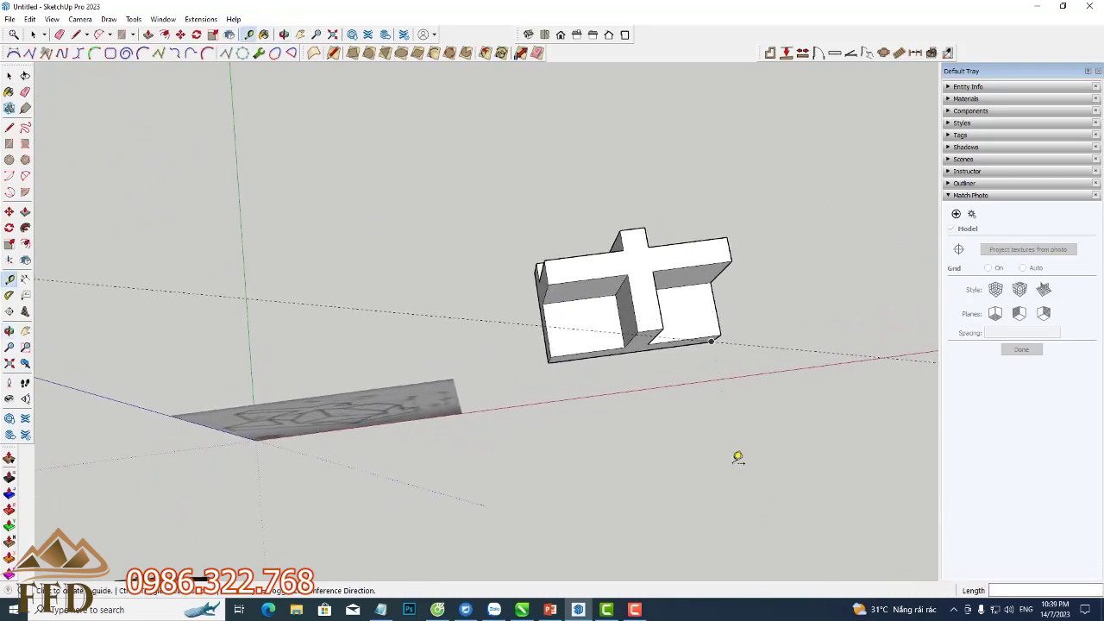
click(688, 321)
click(617, 274)
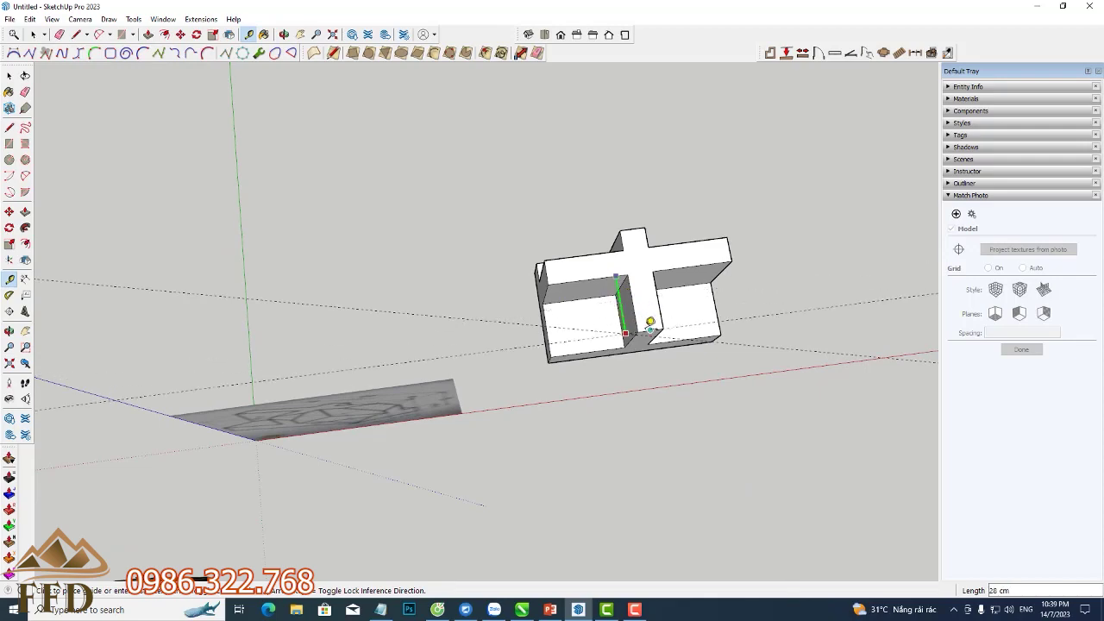
middle_drag(656, 323, 633, 181)
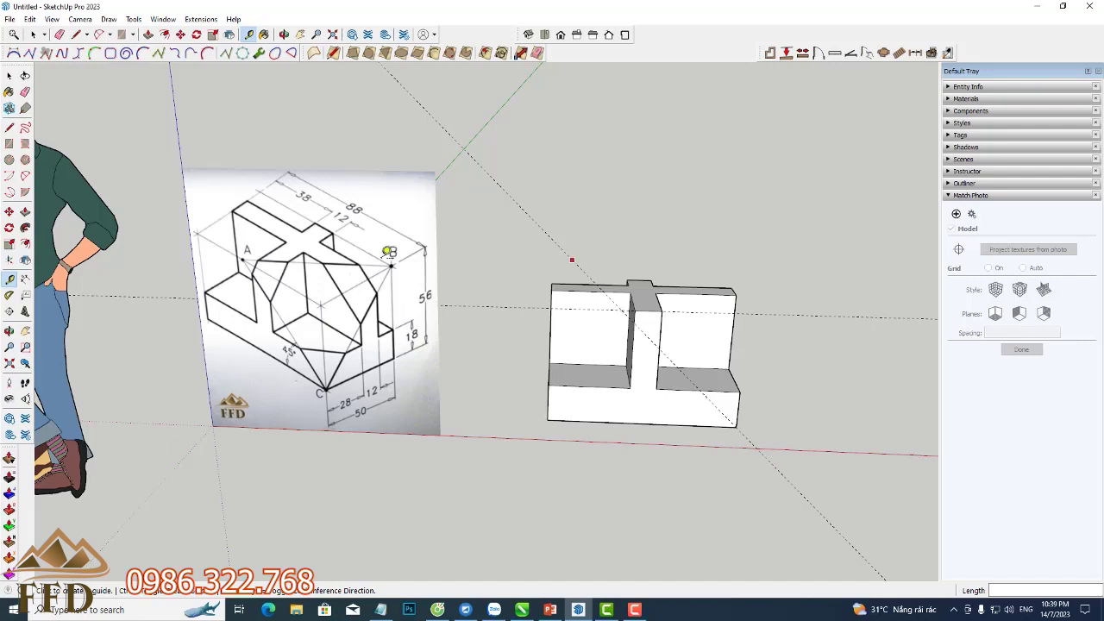
scroll(713, 392, up, 3)
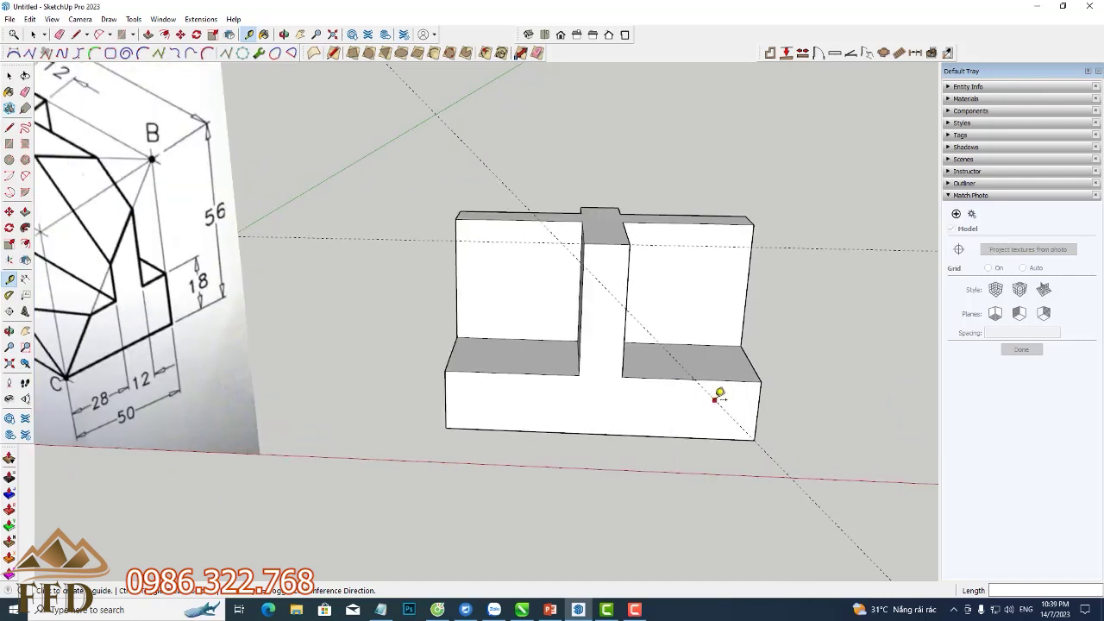
right_click(697, 54)
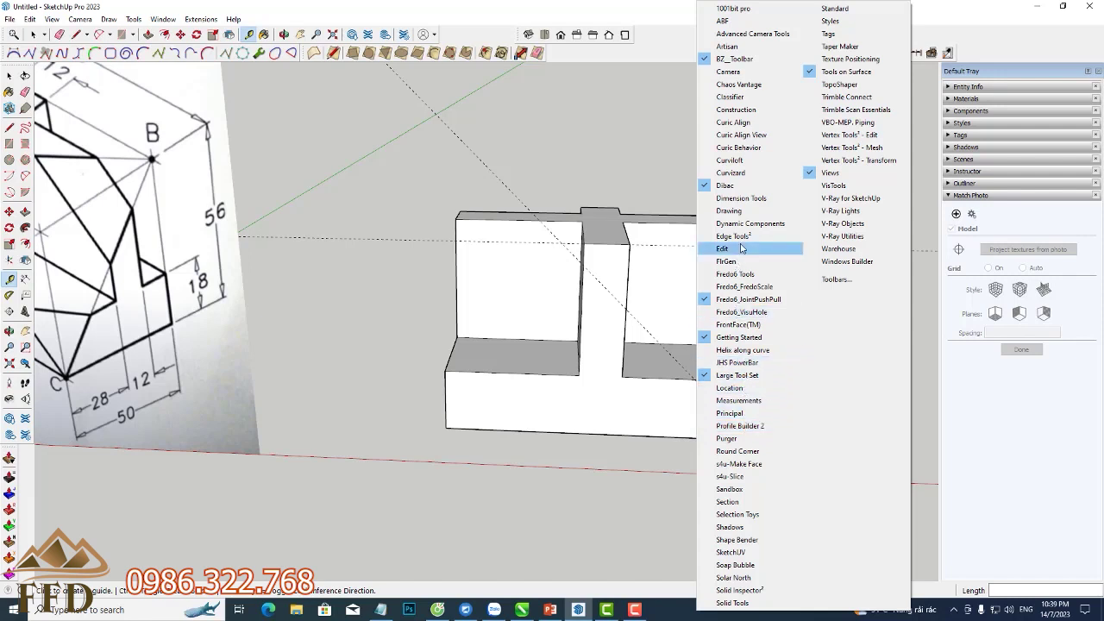
- Add the Dimensions toolbar and draw a diagonal from the base's bottom-right corner to the upper edge
click(742, 198)
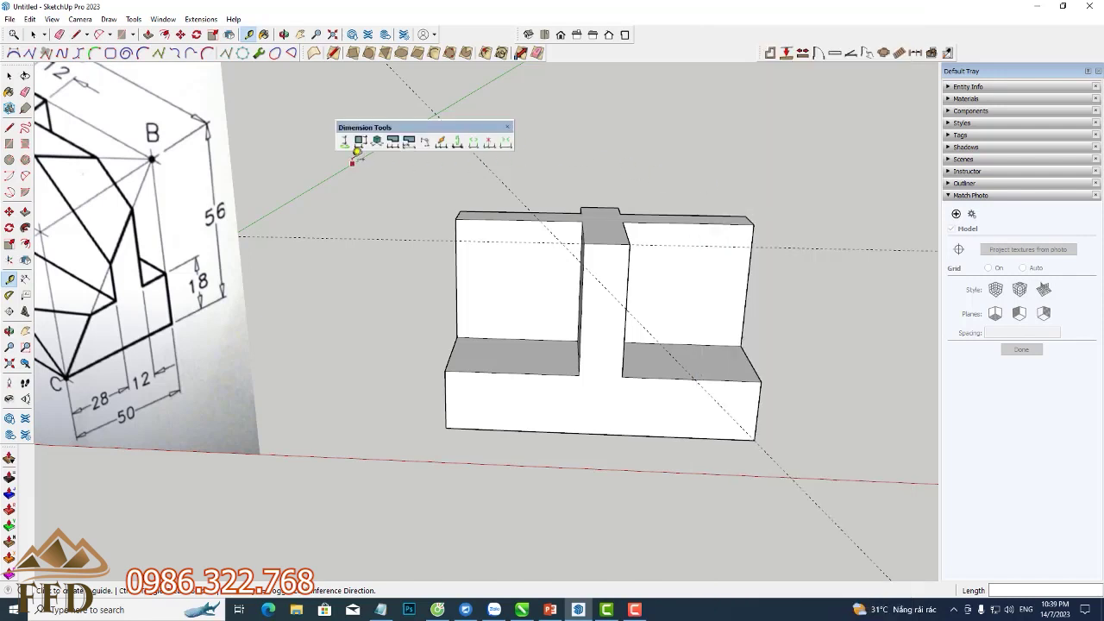
click(424, 141)
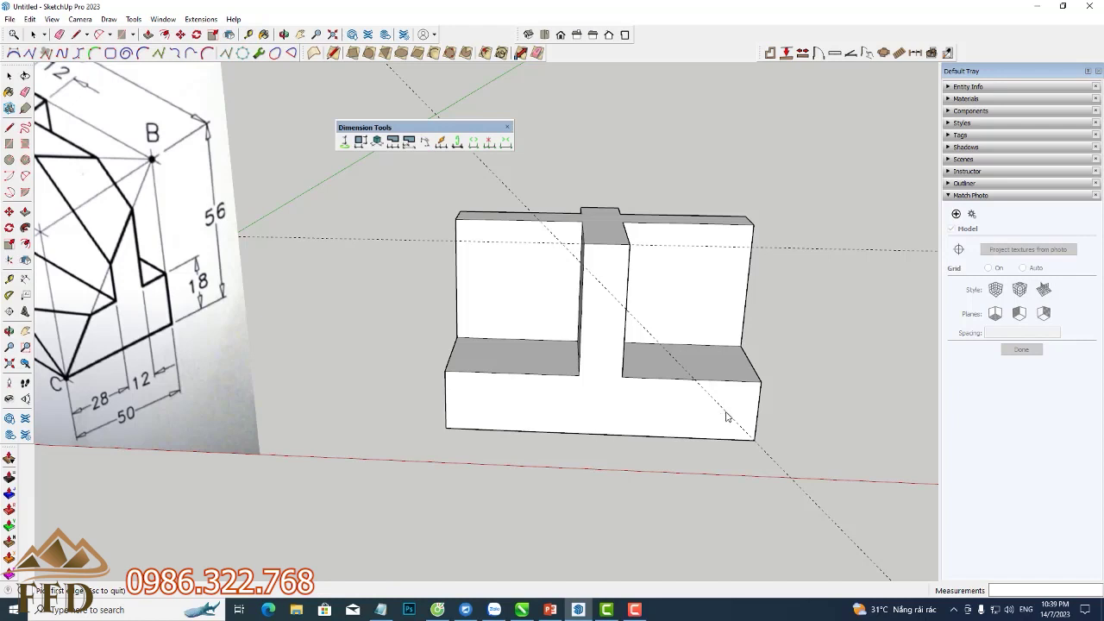
click(9, 126)
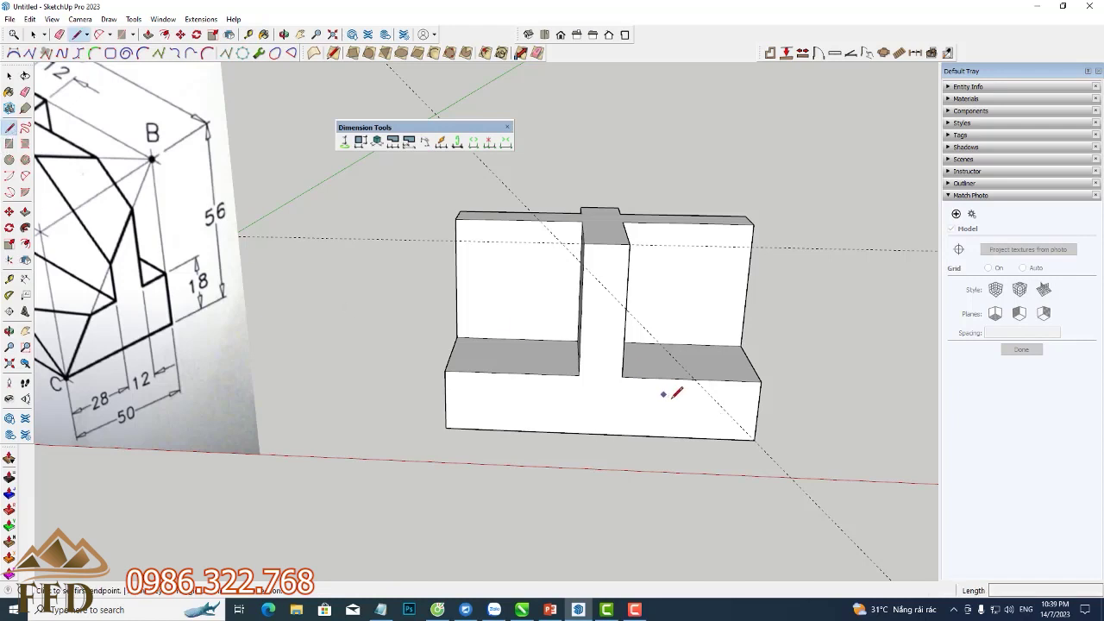
click(754, 438)
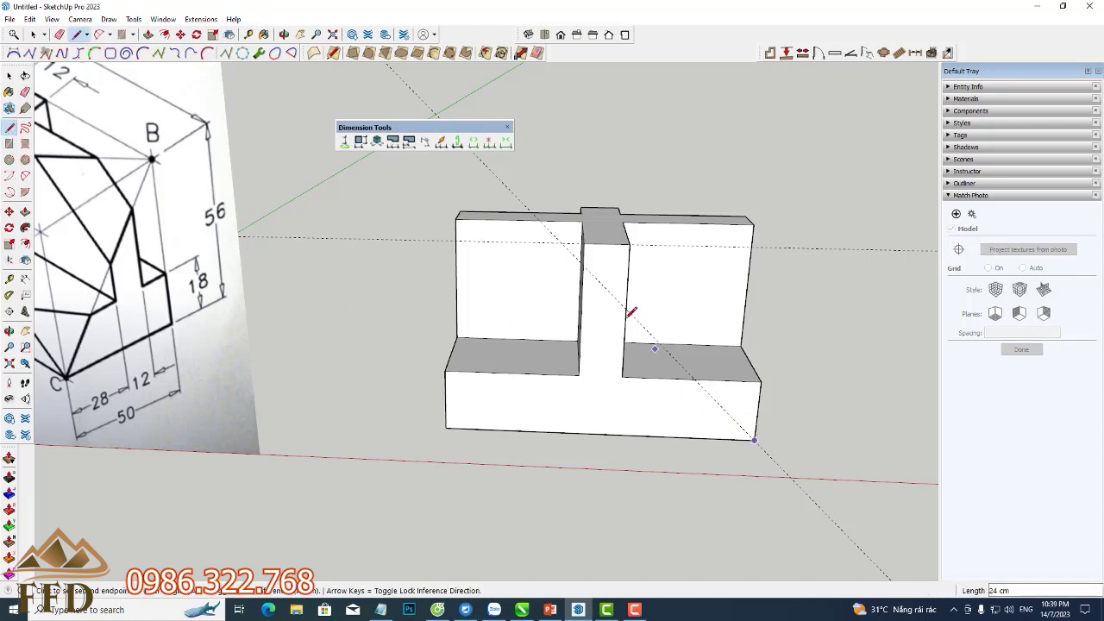
click(562, 242)
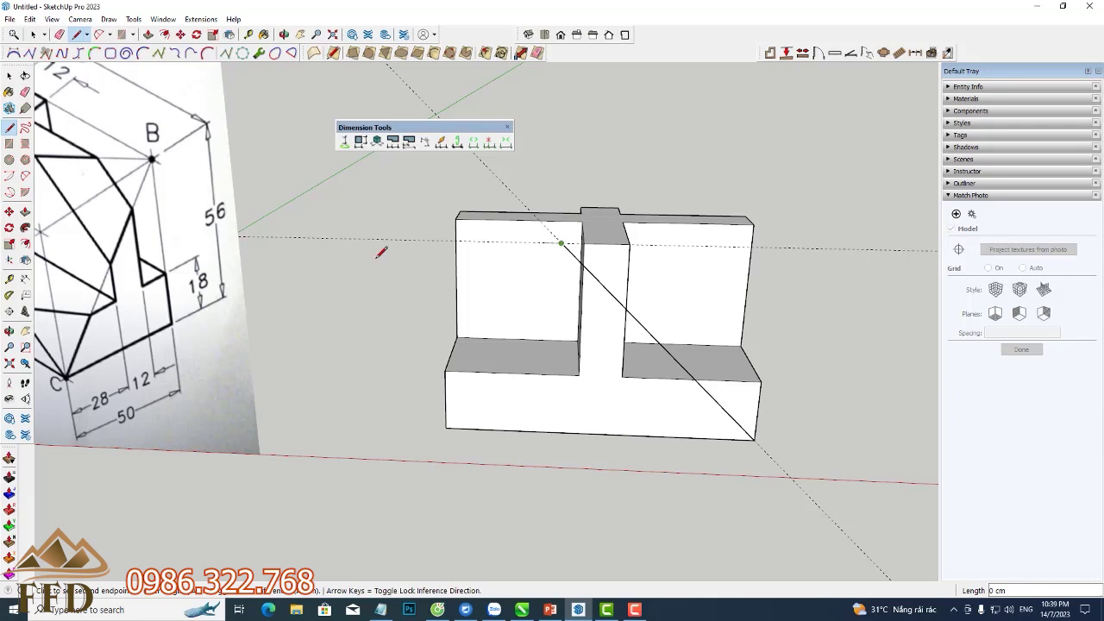
- Dimension the angle between the diagonal and the bottom edge as 45.0°
click(425, 142)
click(733, 424)
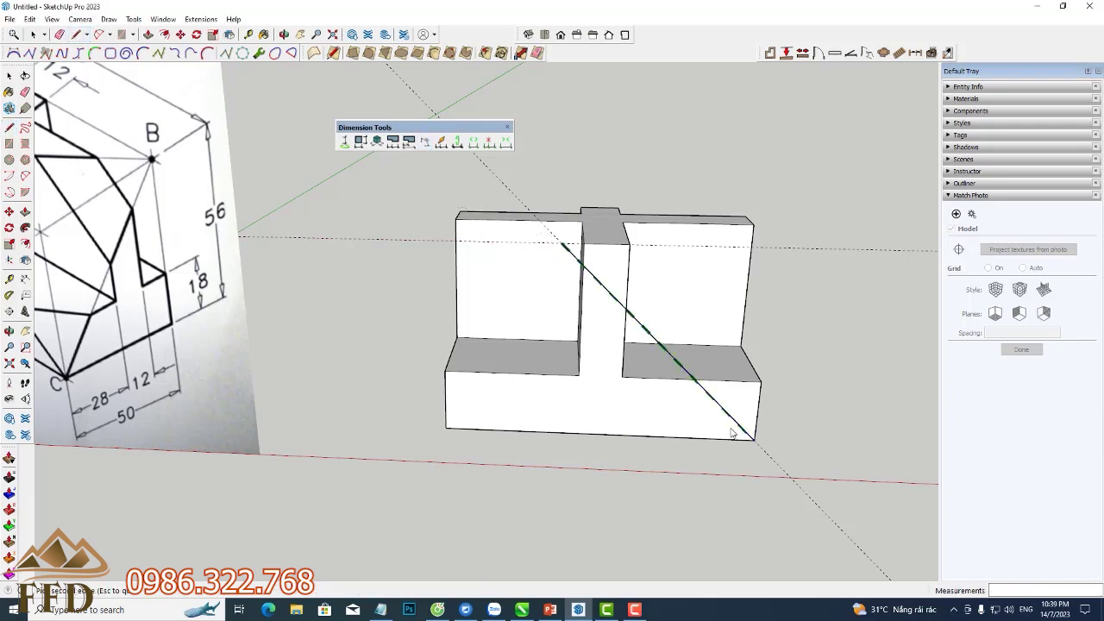
click(727, 443)
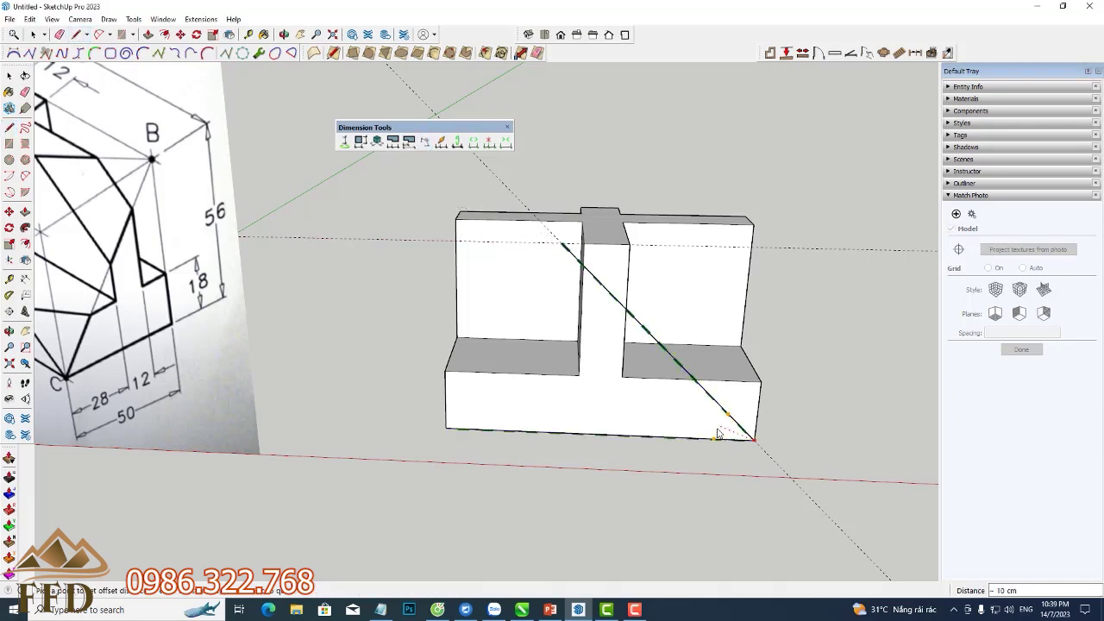
click(718, 433)
mouse_move(837, 523)
middle_down()
mouse_move(779, 491)
mouse_move(767, 451)
mouse_move(561, 372)
mouse_move(512, 396)
mouse_move(567, 486)
middle_up()
scroll(567, 486, up, 2)
scroll(573, 485, down, 3)
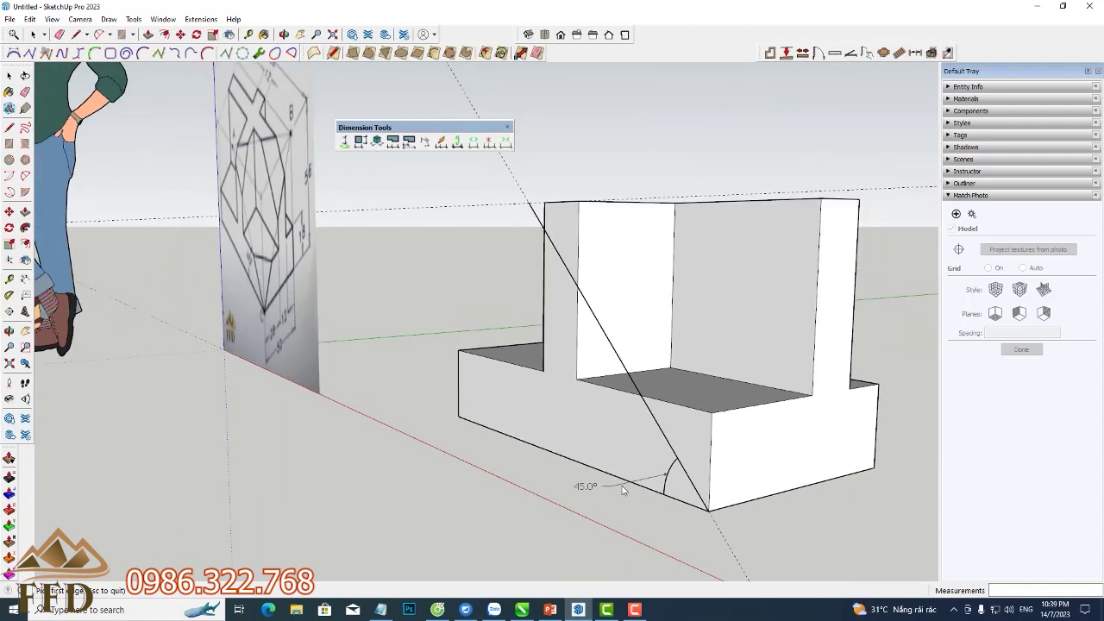
scroll(595, 483, up, 2)
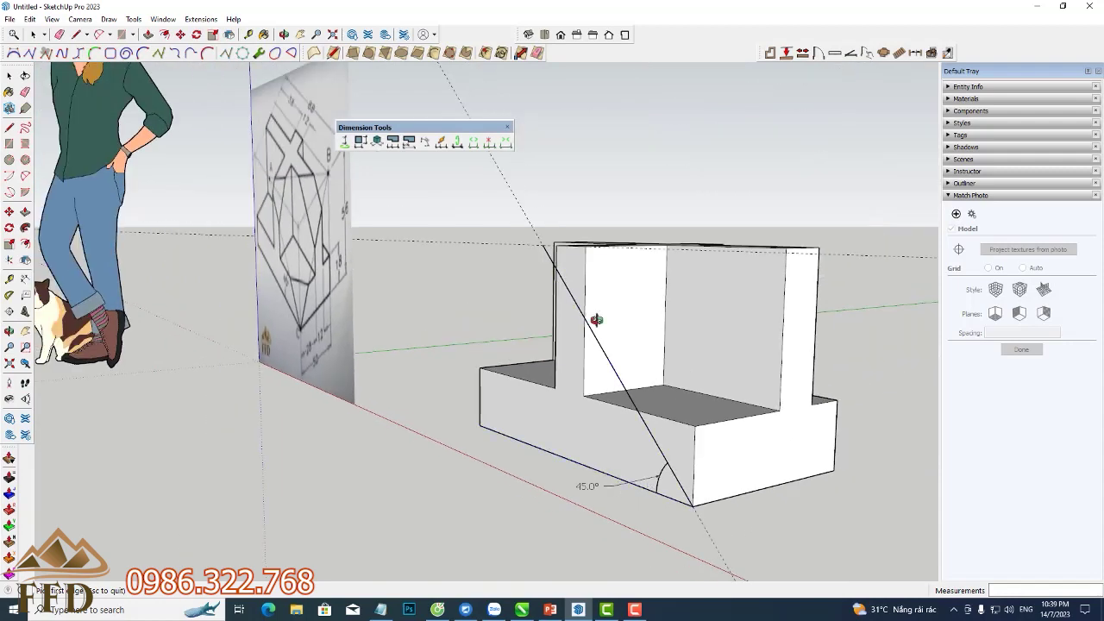
middle_drag(596, 320, 599, 314)
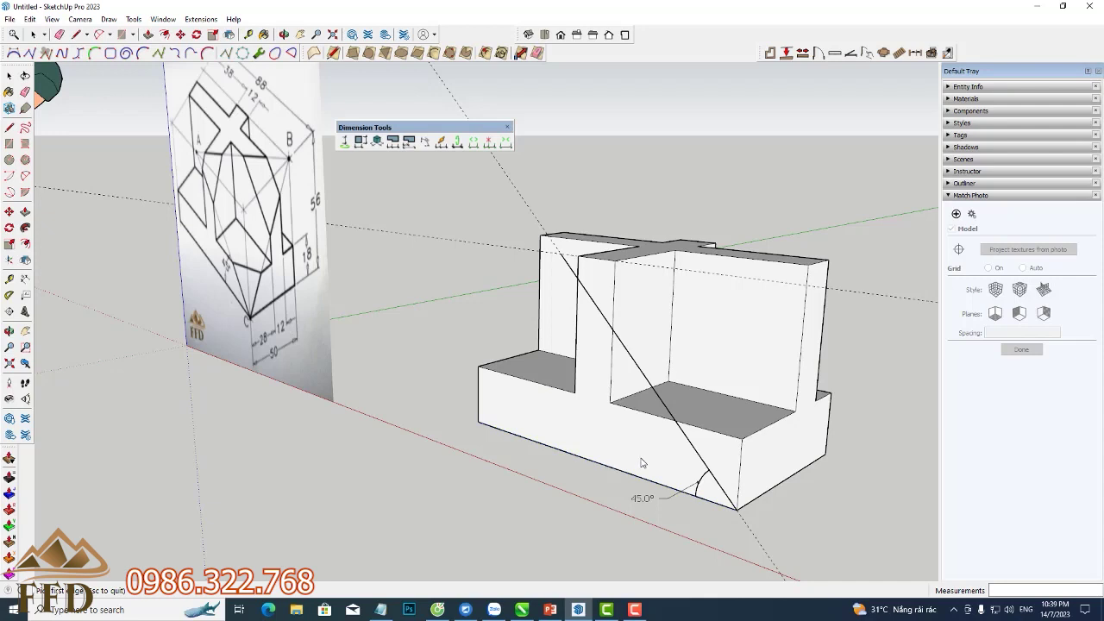
- Begin a second angle measurement from the bottom edge, then cancel it and clear the selection
click(607, 472)
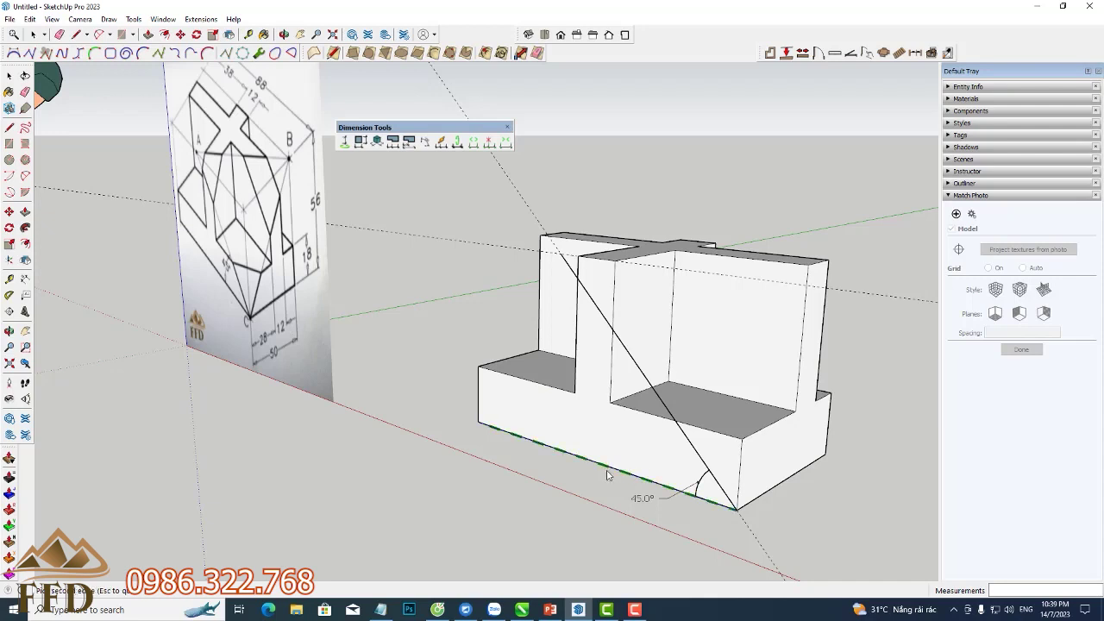
click(9, 76)
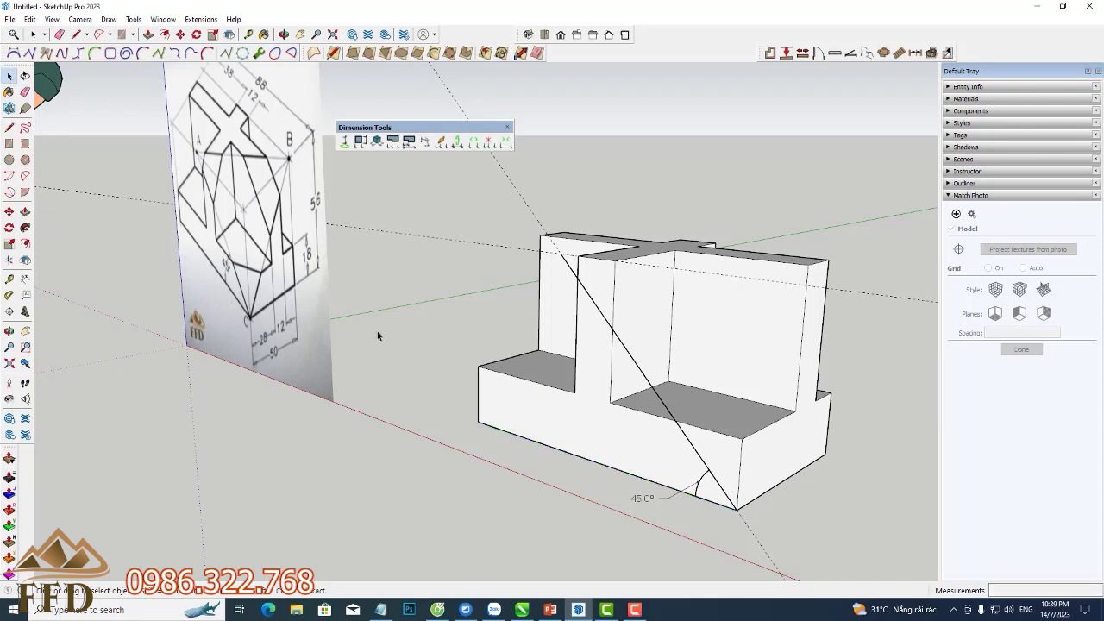
click(549, 449)
key(Escape)
scroll(574, 246, up, 1)
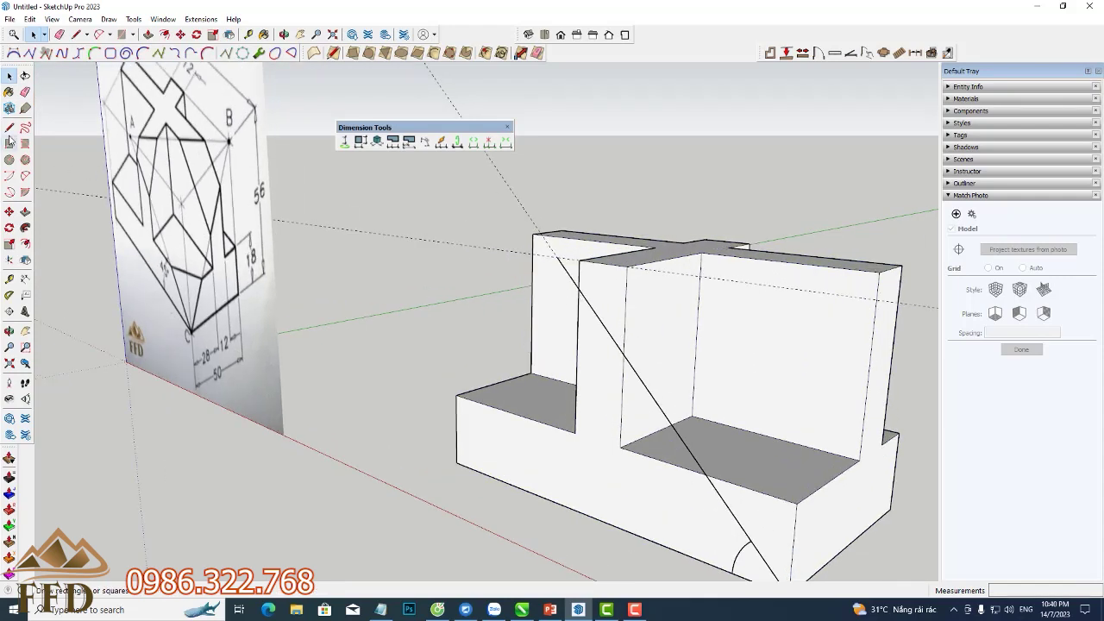
- Draw a closed triangle along the 45° diagonal on the part's right side
click(8, 127)
mouse_move(310, 190)
middle_down()
mouse_move(510, 377)
mouse_move(556, 354)
middle_up()
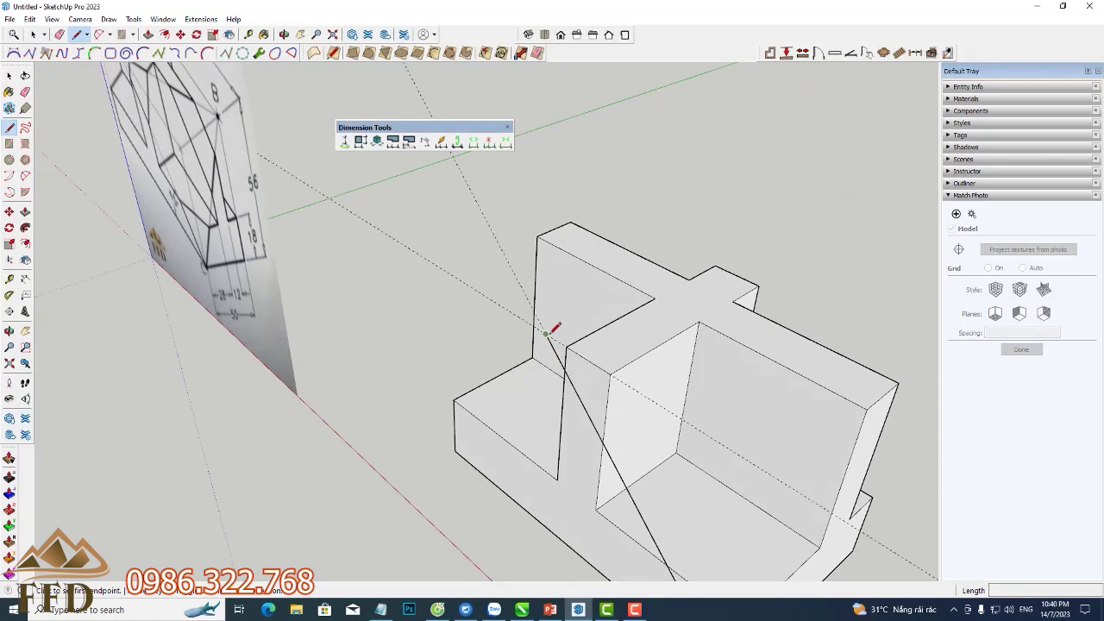
click(547, 332)
scroll(508, 345, down, 1)
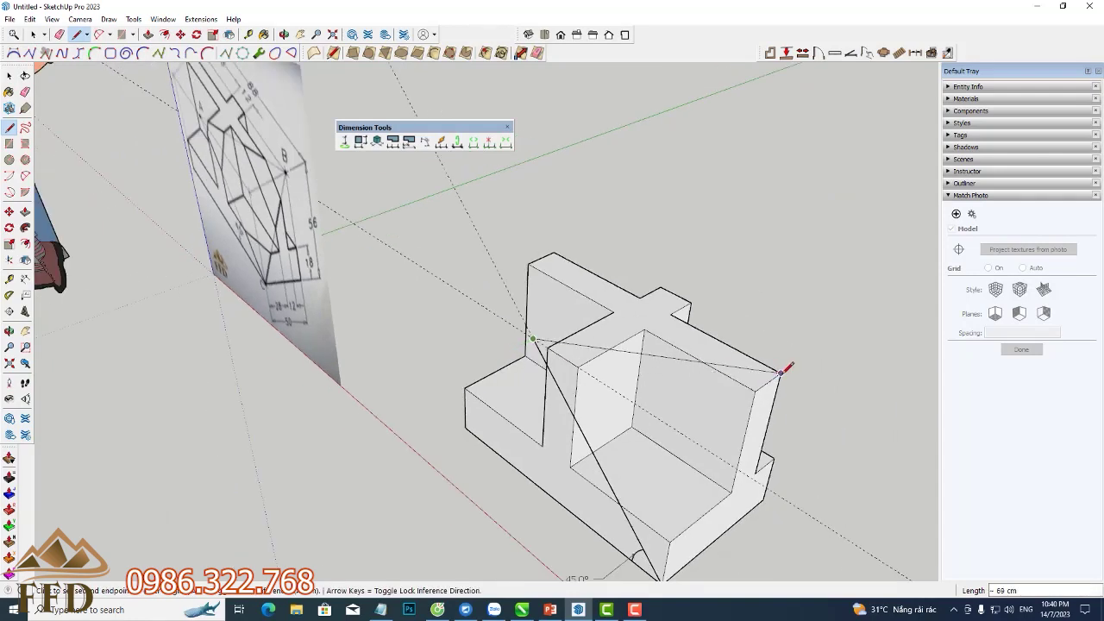
click(780, 373)
scroll(771, 389, down, 2)
middle_drag(771, 389, 703, 448)
scroll(698, 483, up, 2)
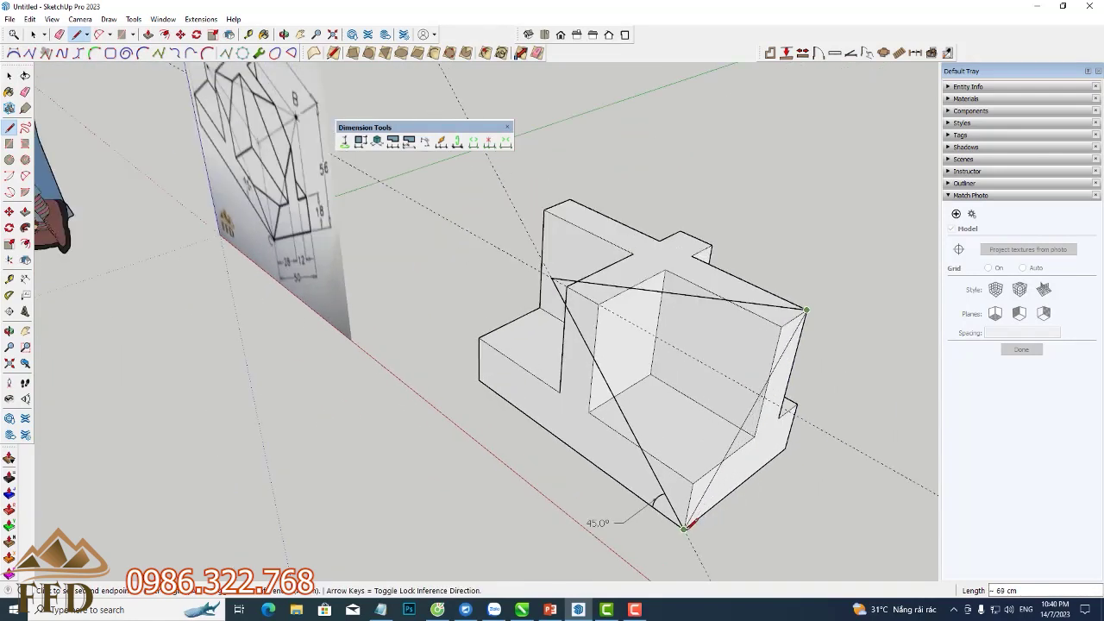
click(685, 527)
middle_drag(754, 472, 601, 410)
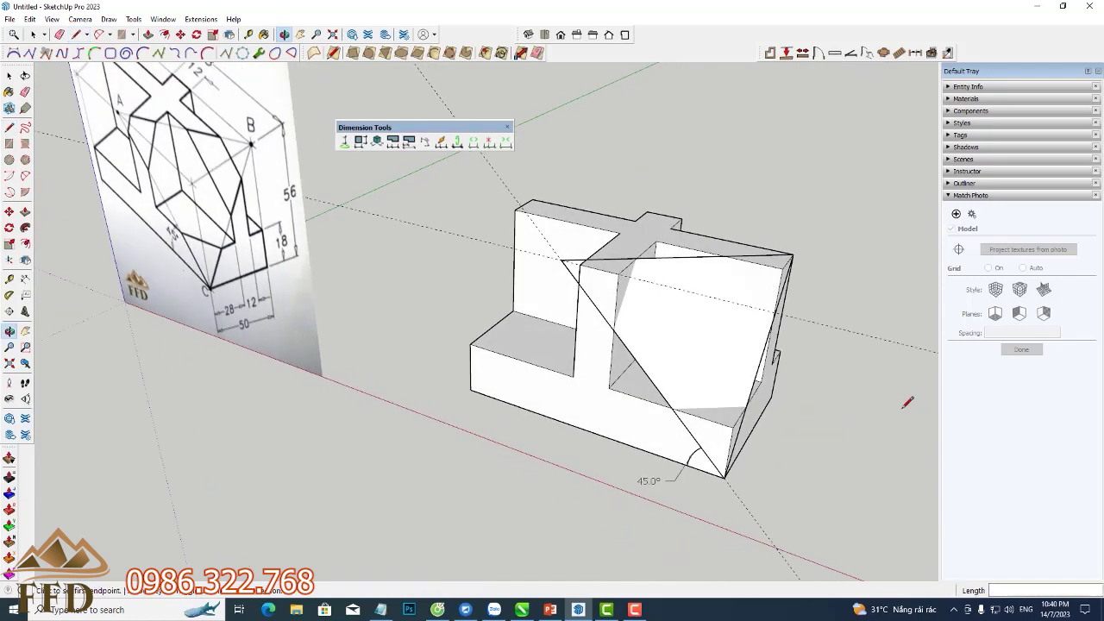
mouse_move(886, 311)
middle_down()
mouse_move(727, 334)
mouse_move(867, 259)
mouse_move(840, 276)
middle_up()
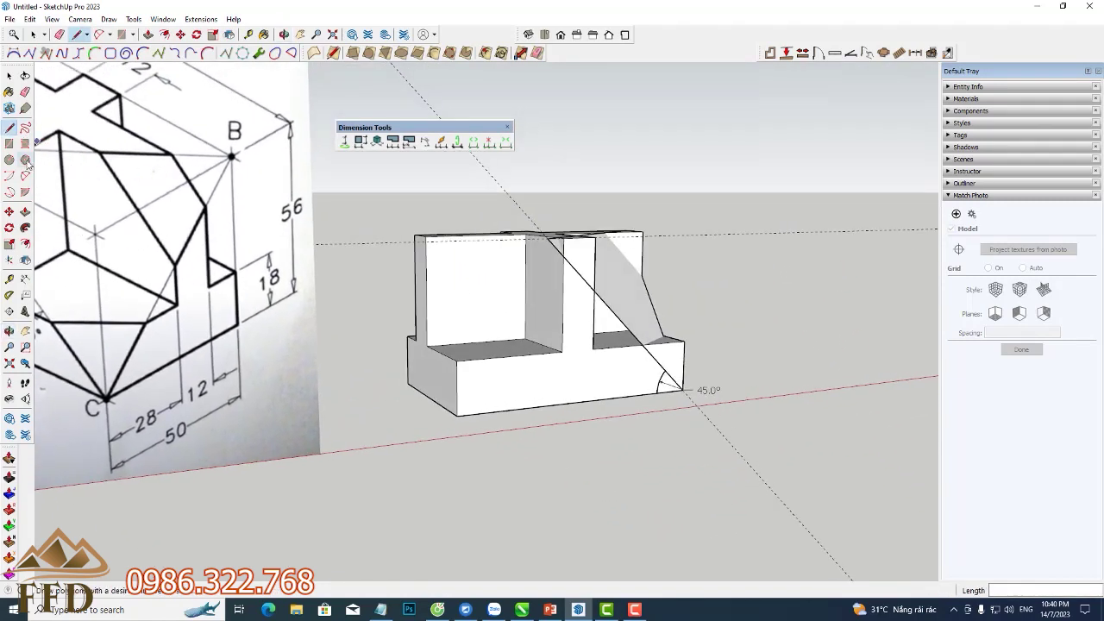
- Push/Pull the triangle outward into a wedge spanning the part's full depth
click(25, 212)
click(605, 272)
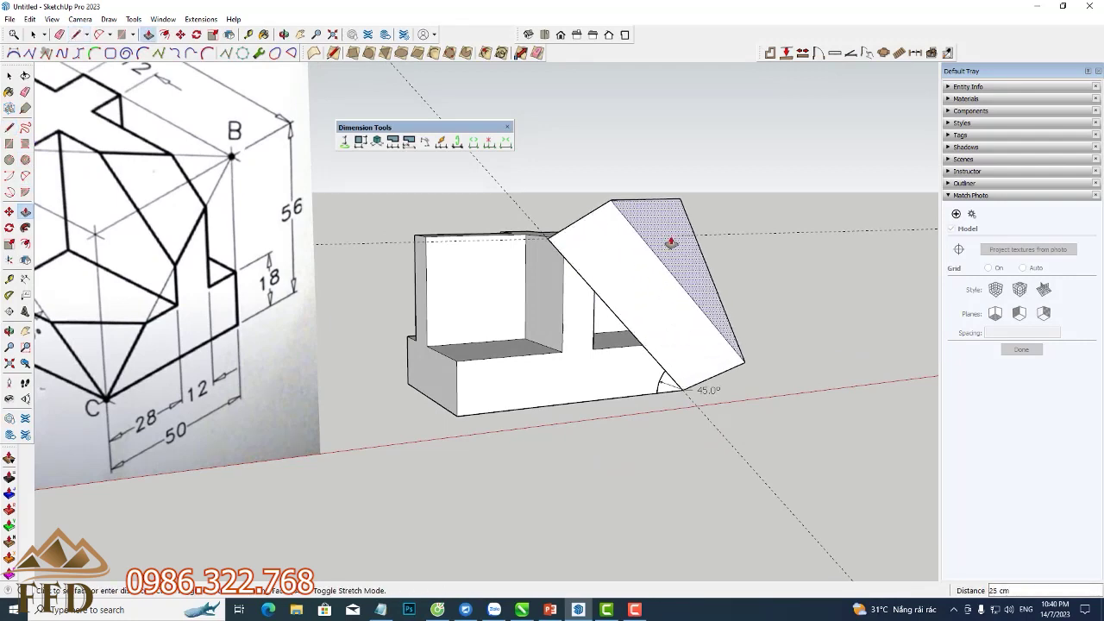
middle_drag(744, 290, 48, 331)
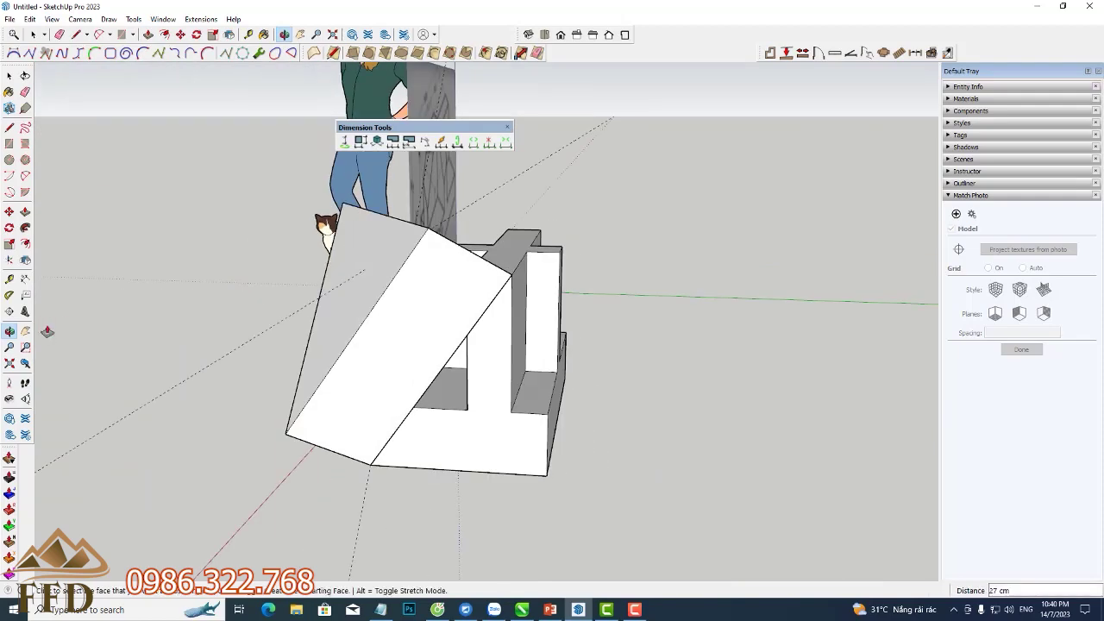
key(space)
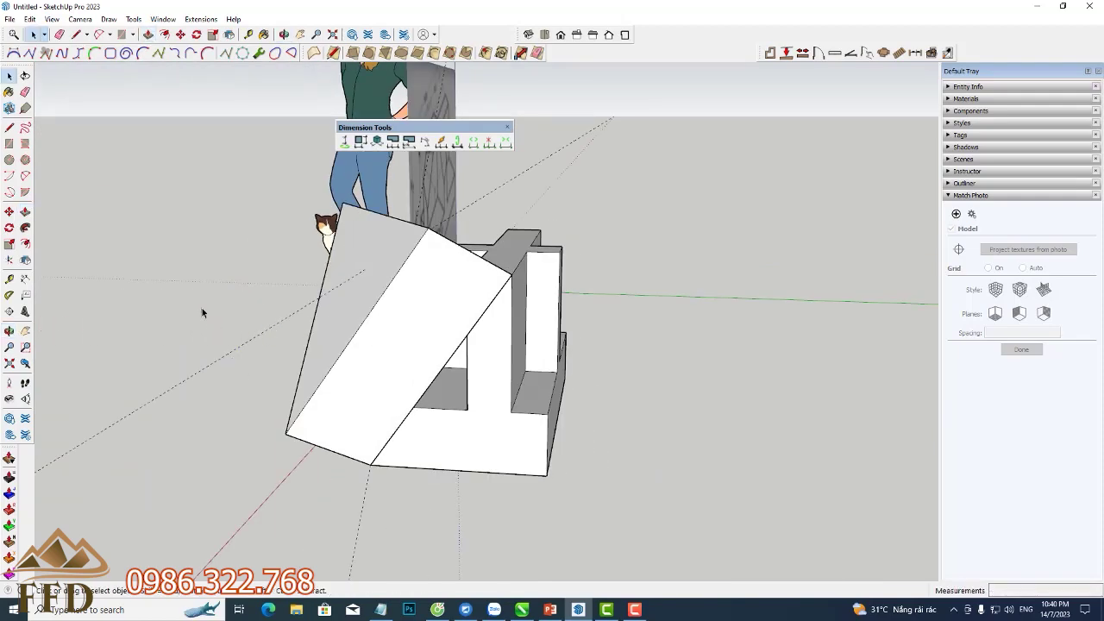
- Delete the 45.0° angle dimension and make the wedge a group
mouse_move(290, 365)
middle_down()
mouse_move(554, 362)
mouse_move(638, 500)
middle_up()
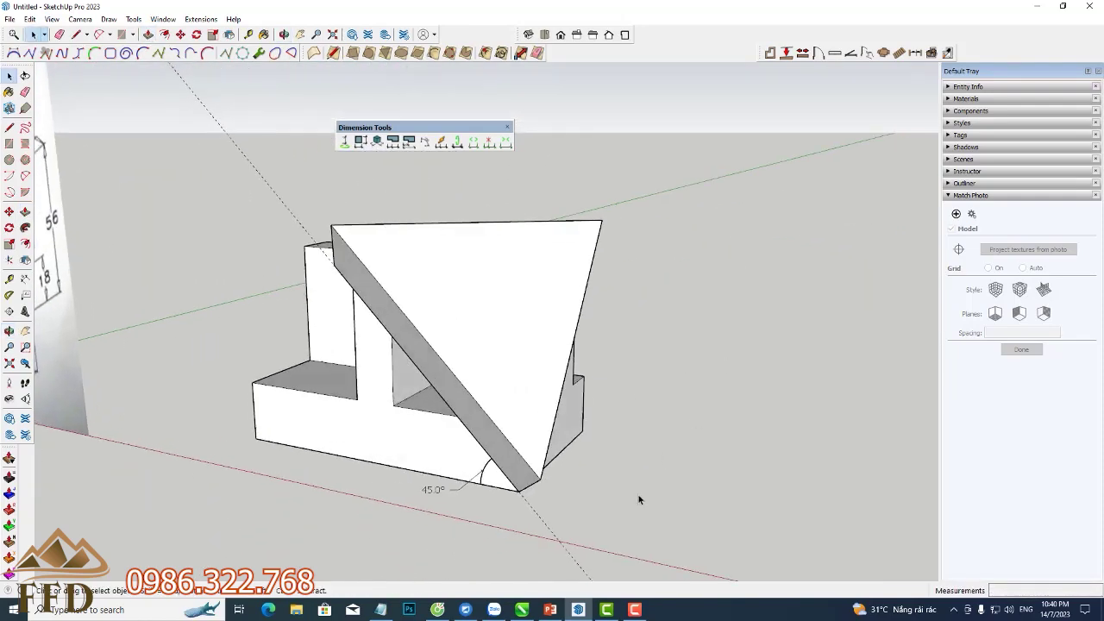
click(485, 470)
key(Delete)
double_click(547, 400)
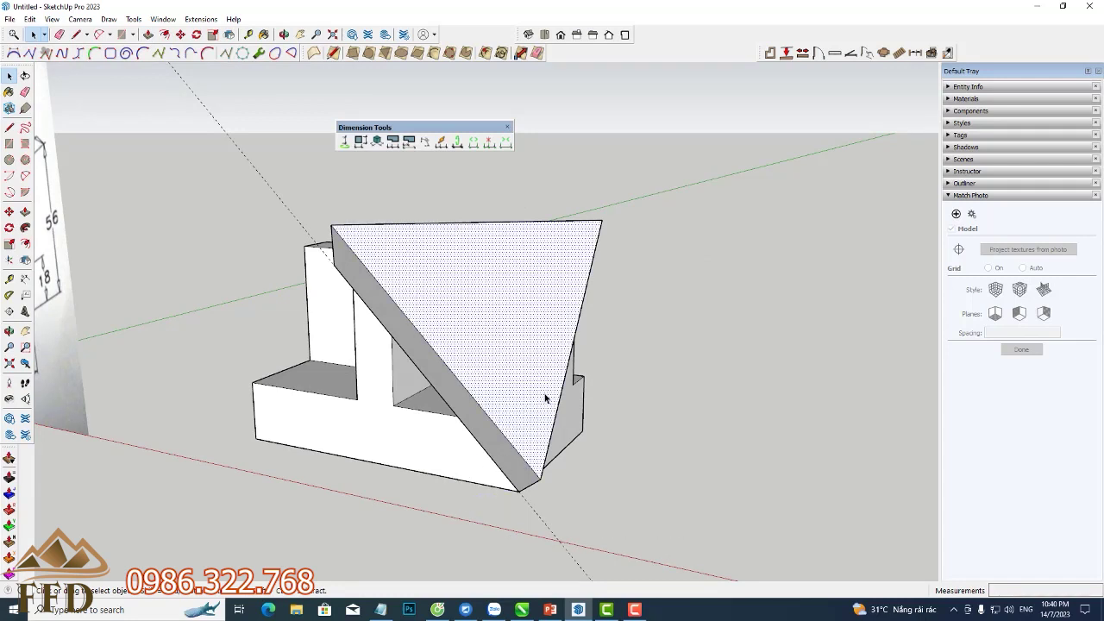
right_click(547, 399)
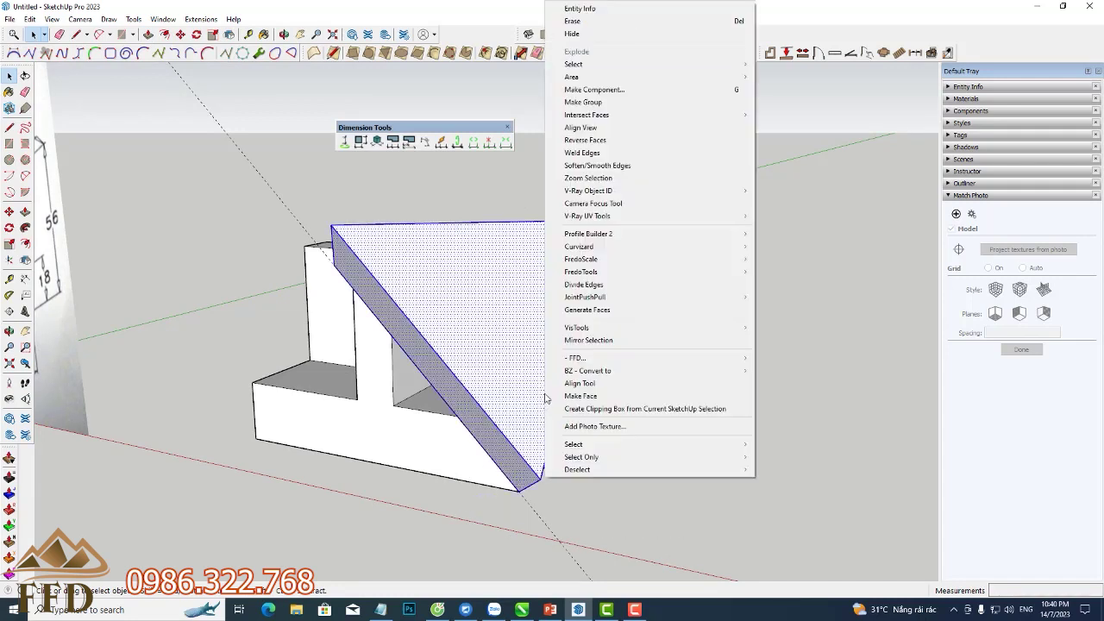
click(586, 102)
- Enable the Solid Tools toolbar and move it clear of the model
drag(198, 122, 198, 123)
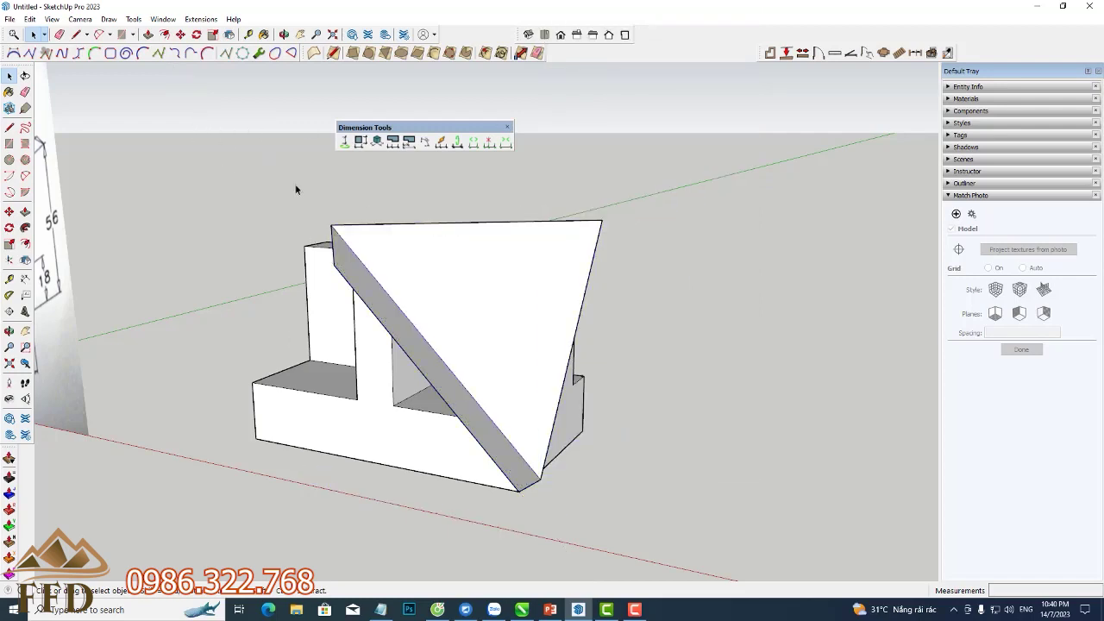
mouse_move(296, 187)
middle_down()
mouse_move(475, 328)
mouse_move(572, 290)
mouse_move(631, 288)
mouse_move(287, 308)
middle_up()
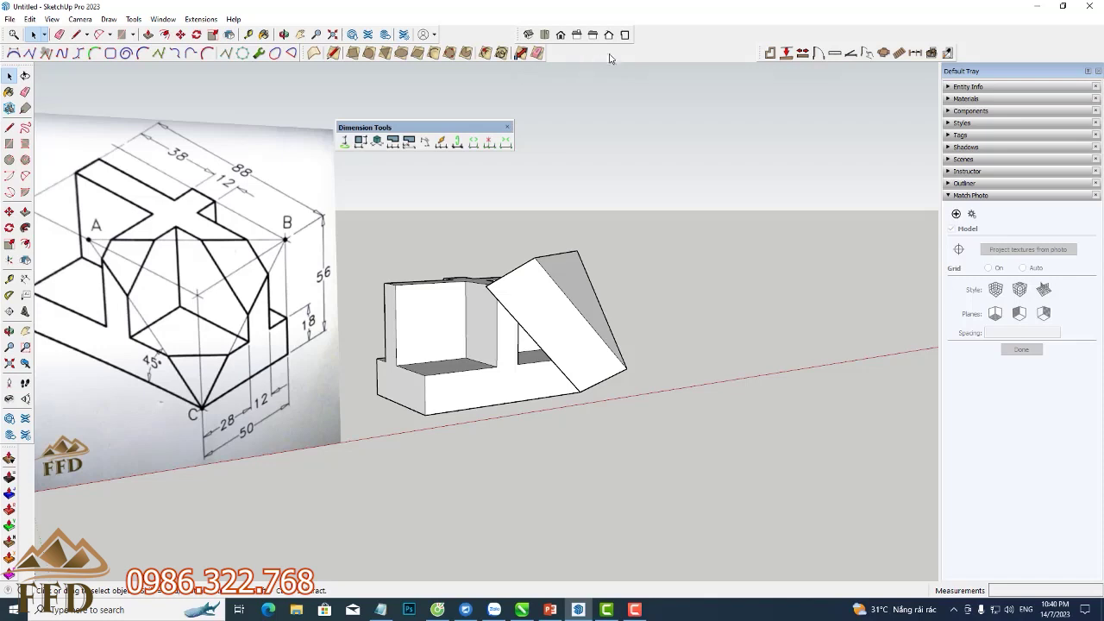
right_click(669, 54)
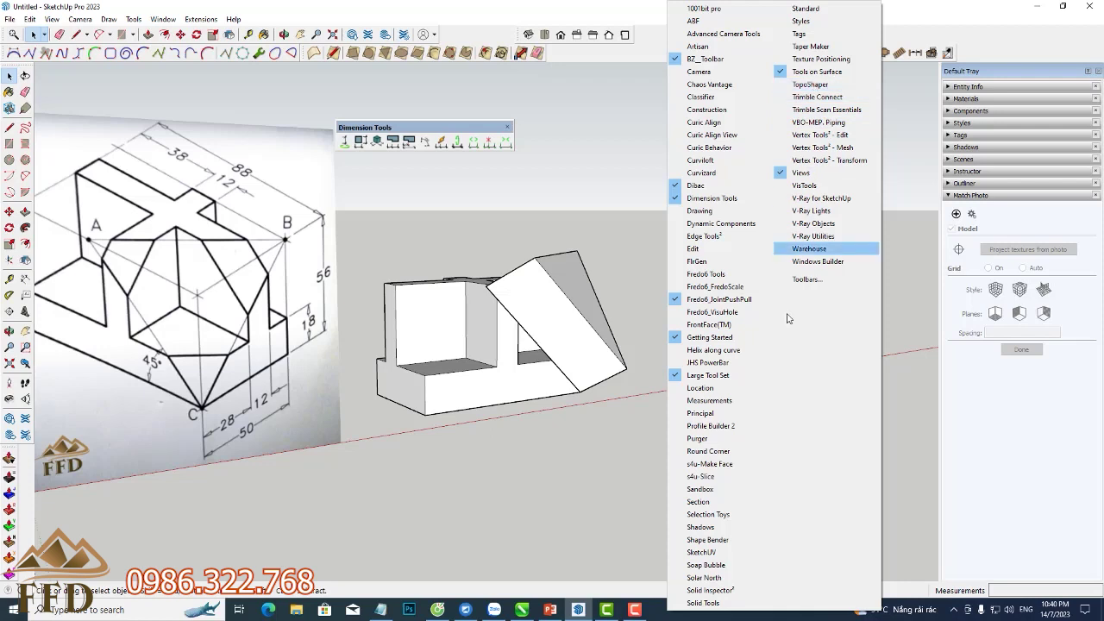
click(703, 603)
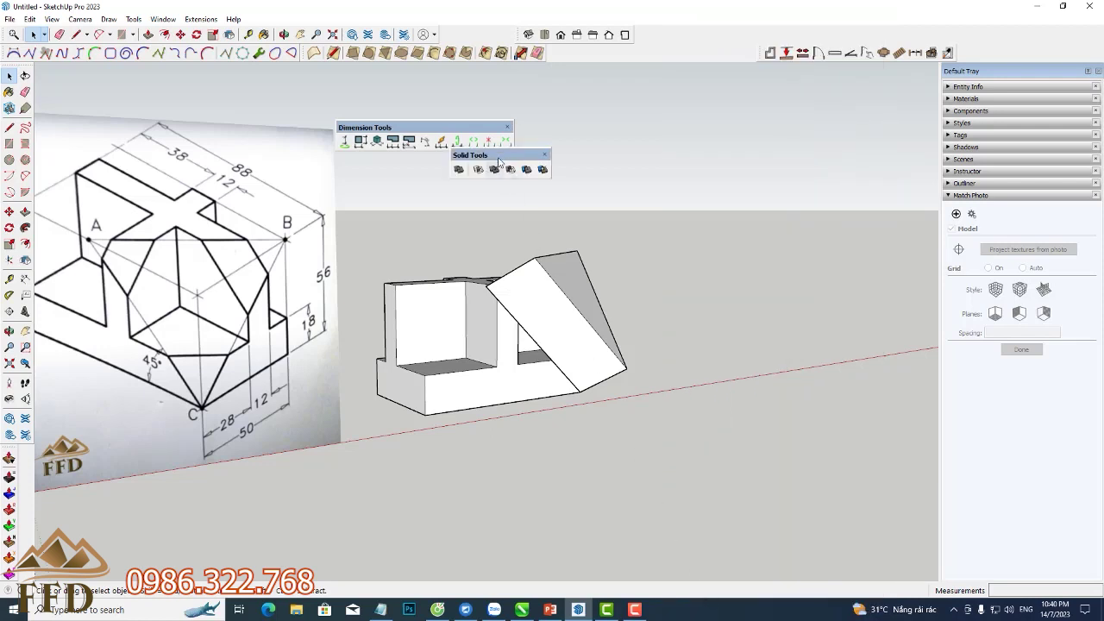
drag(499, 157, 617, 138)
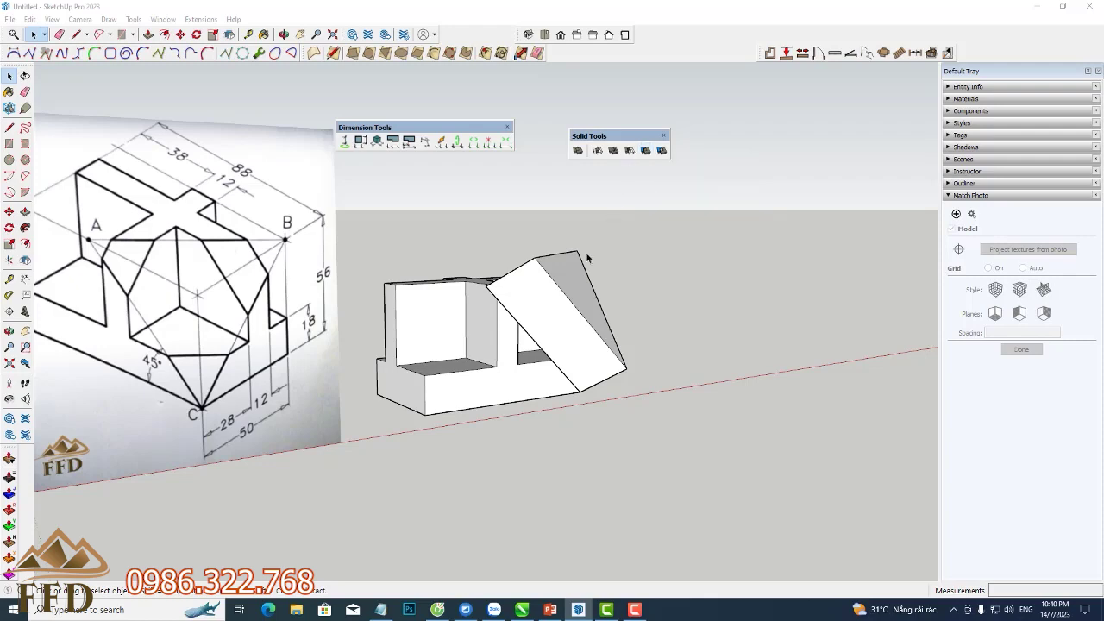
scroll(552, 284, up, 2)
scroll(533, 290, up, 2)
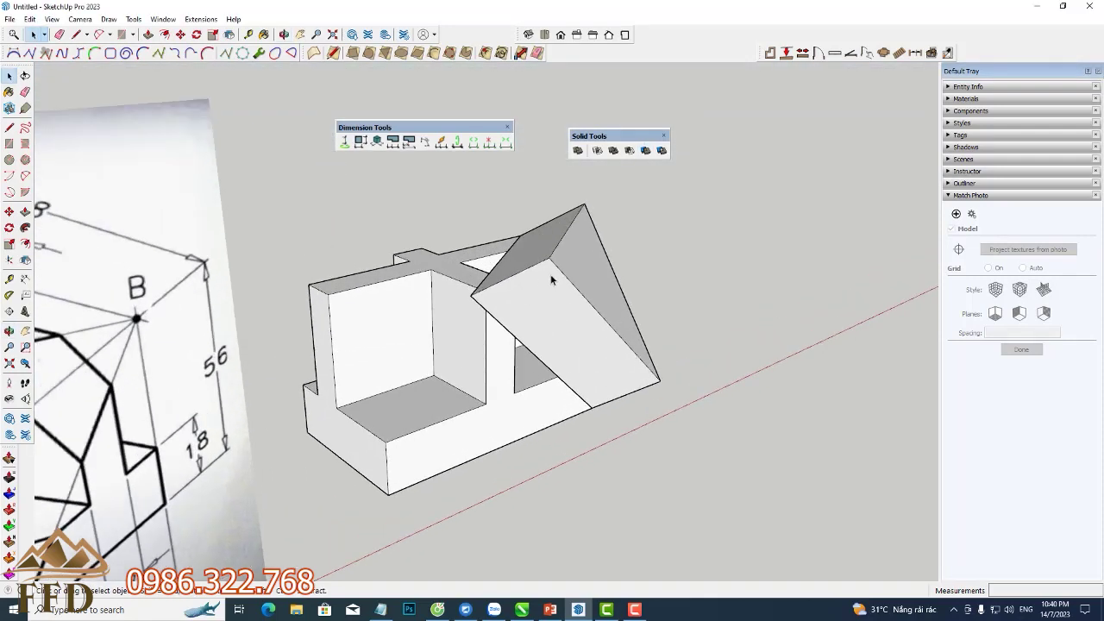
- Select the wedge group and try Trim, then cancel it
click(551, 278)
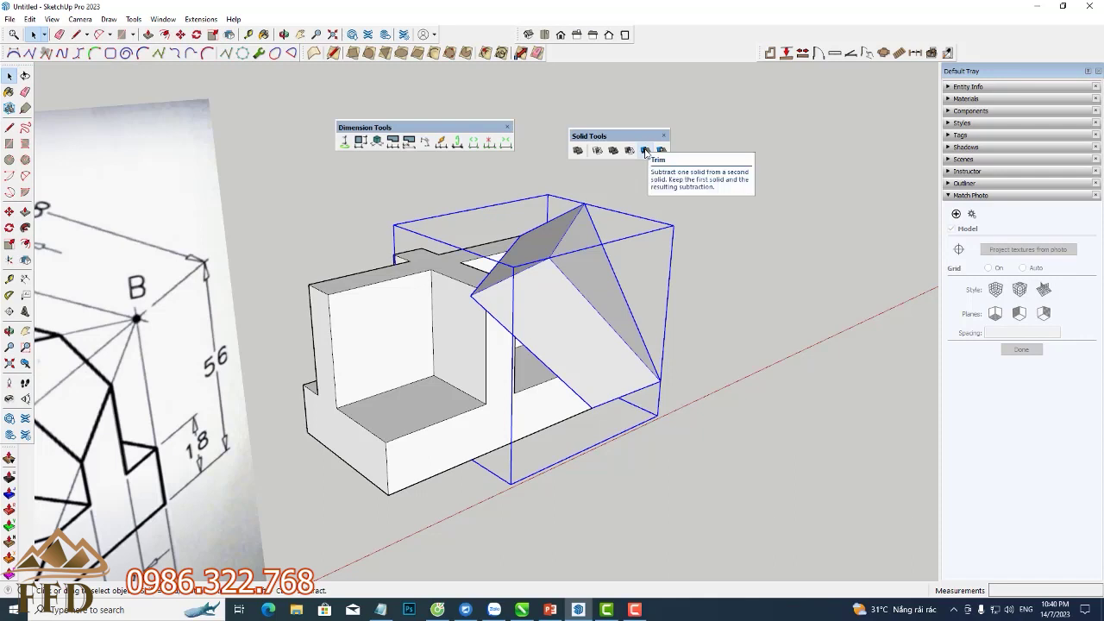
click(645, 152)
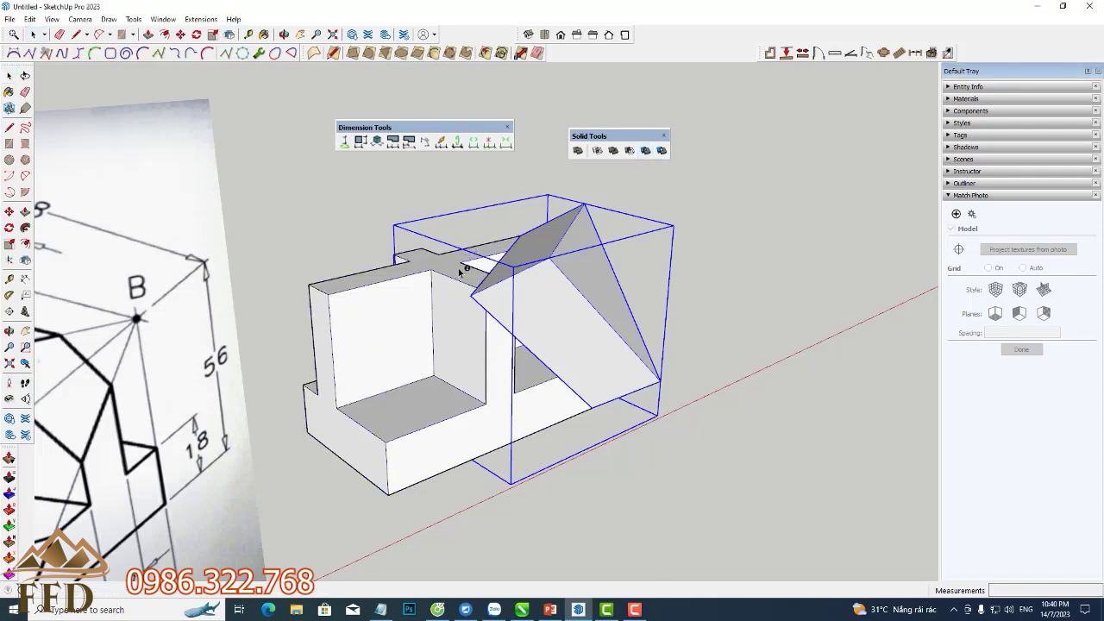
key(space)
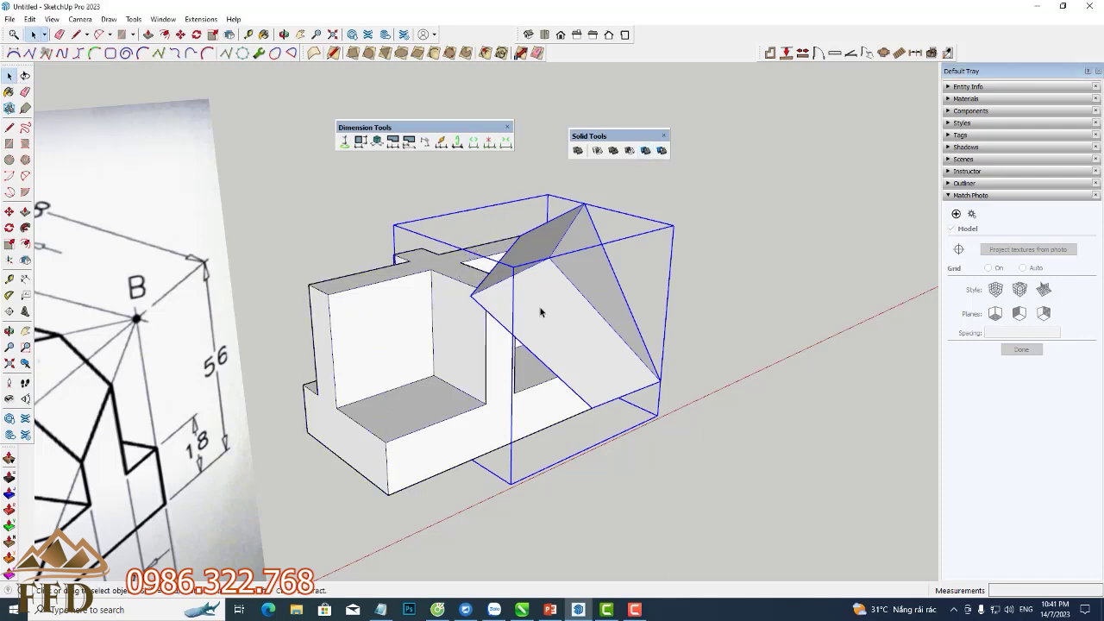
- Move the wedge about 96 cm away, undo the move, and deselect
click(8, 211)
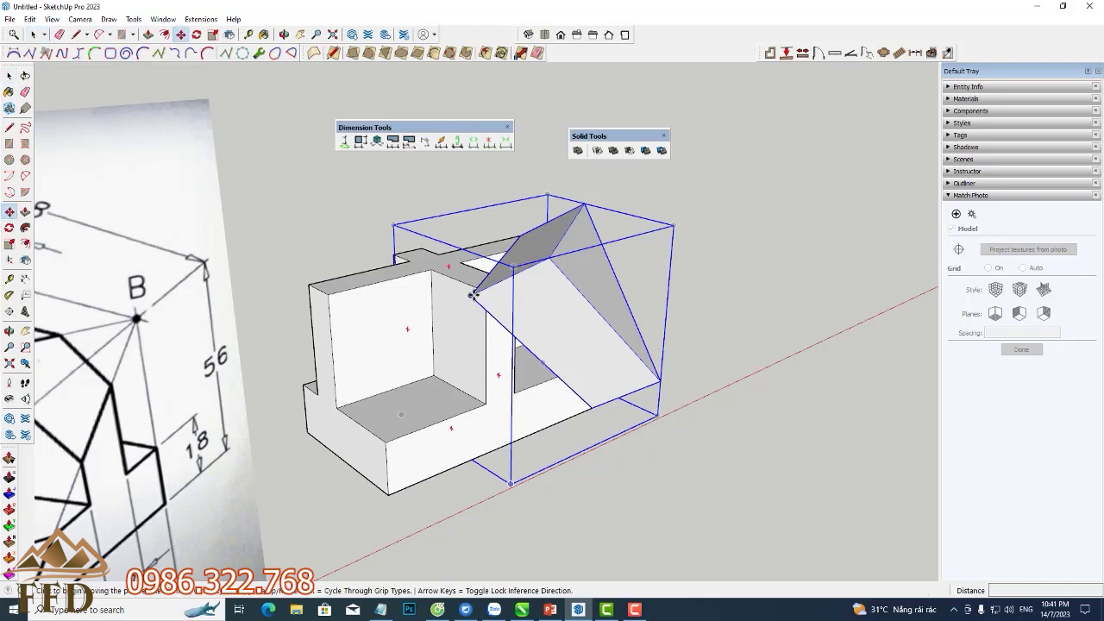
drag(473, 295, 764, 301)
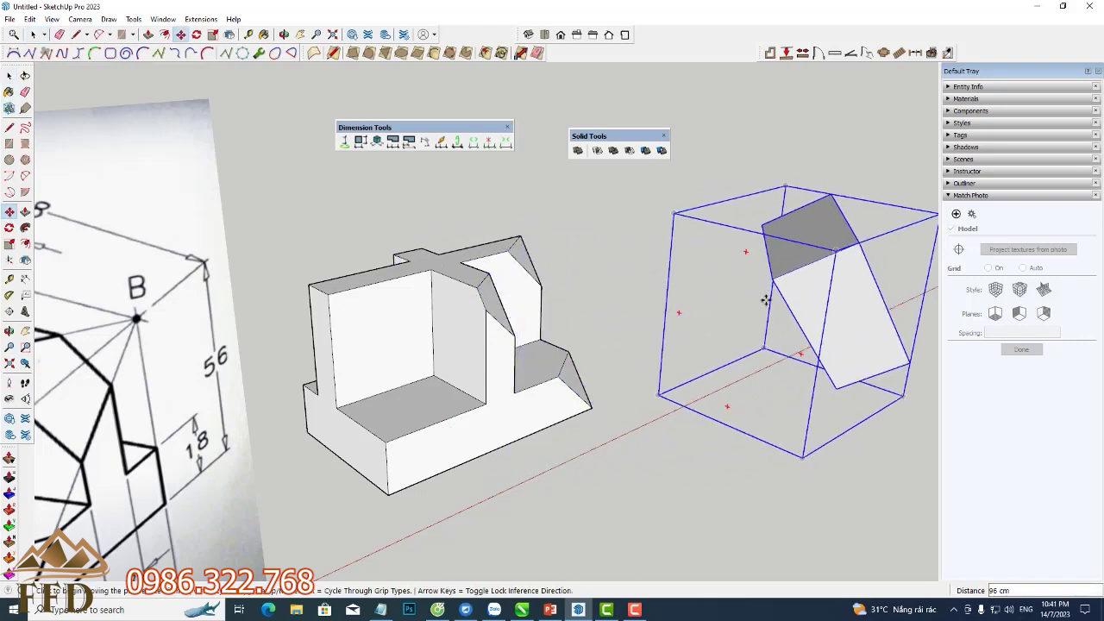
middle_drag(732, 357, 612, 344)
key(ctrl+z)
mouse_move(712, 406)
middle_down()
mouse_move(328, 349)
mouse_move(215, 259)
middle_up()
click(9, 76)
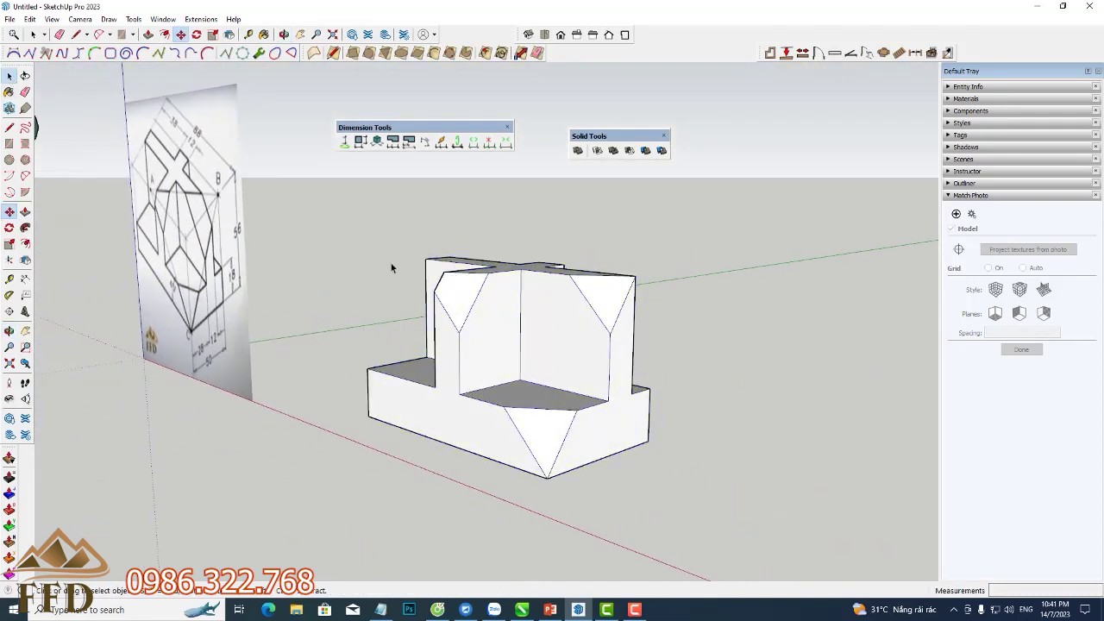
mouse_move(391, 263)
middle_down()
mouse_move(505, 307)
mouse_move(512, 300)
mouse_move(159, 263)
middle_up()
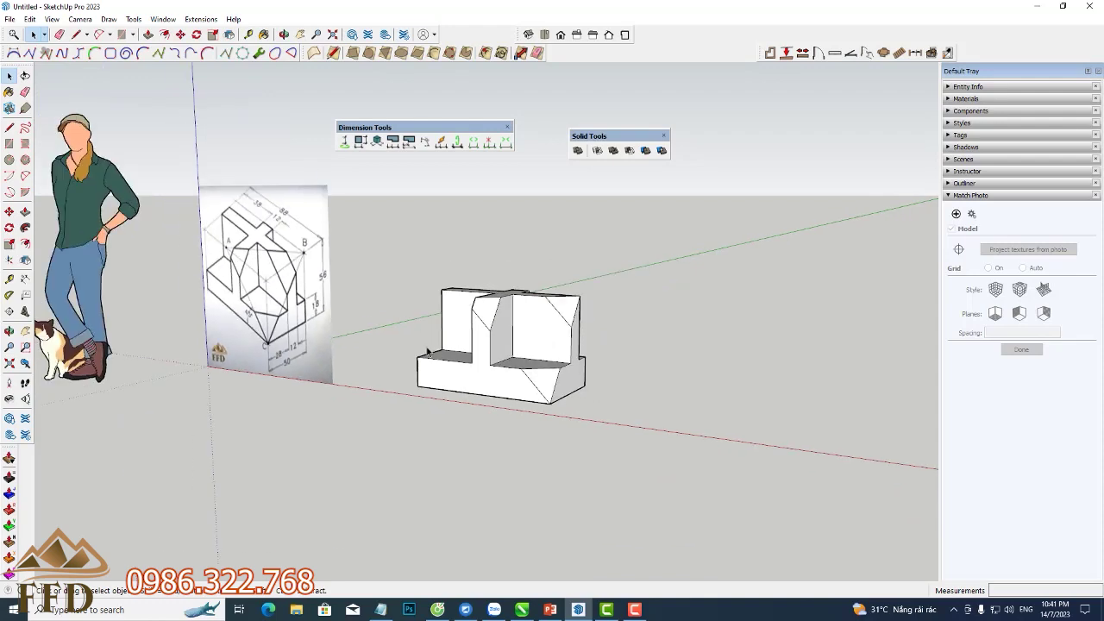
- Start a dimension from an edge point to the part's bottom corner
middle_drag(191, 267, 307, 285)
mouse_move(616, 318)
middle_down()
mouse_move(581, 495)
mouse_move(204, 394)
mouse_move(153, 402)
middle_up()
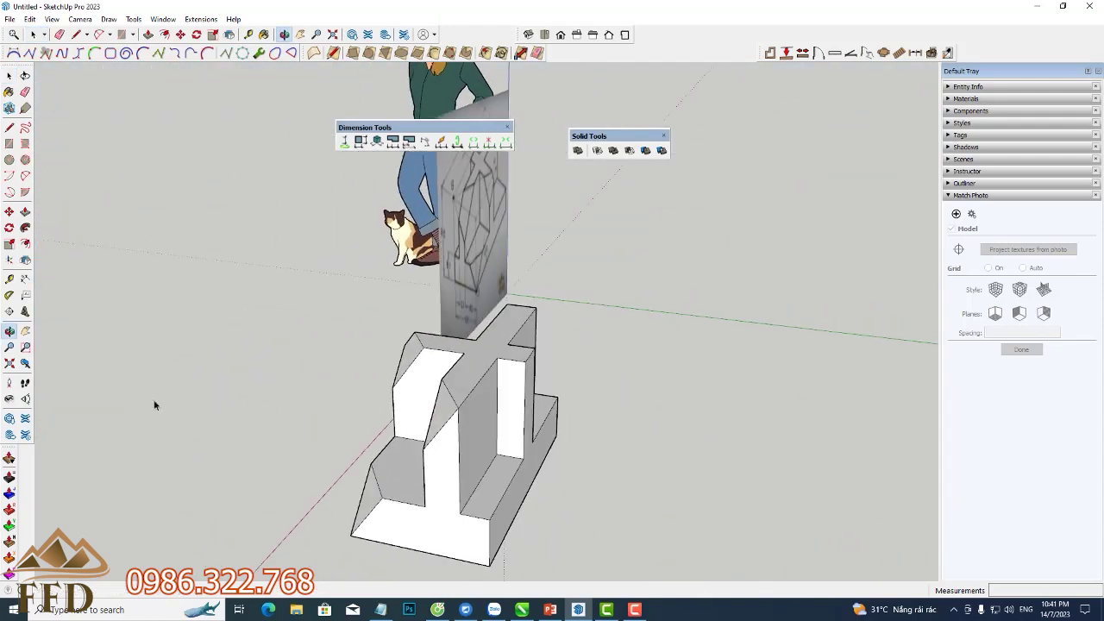
click(25, 278)
click(557, 435)
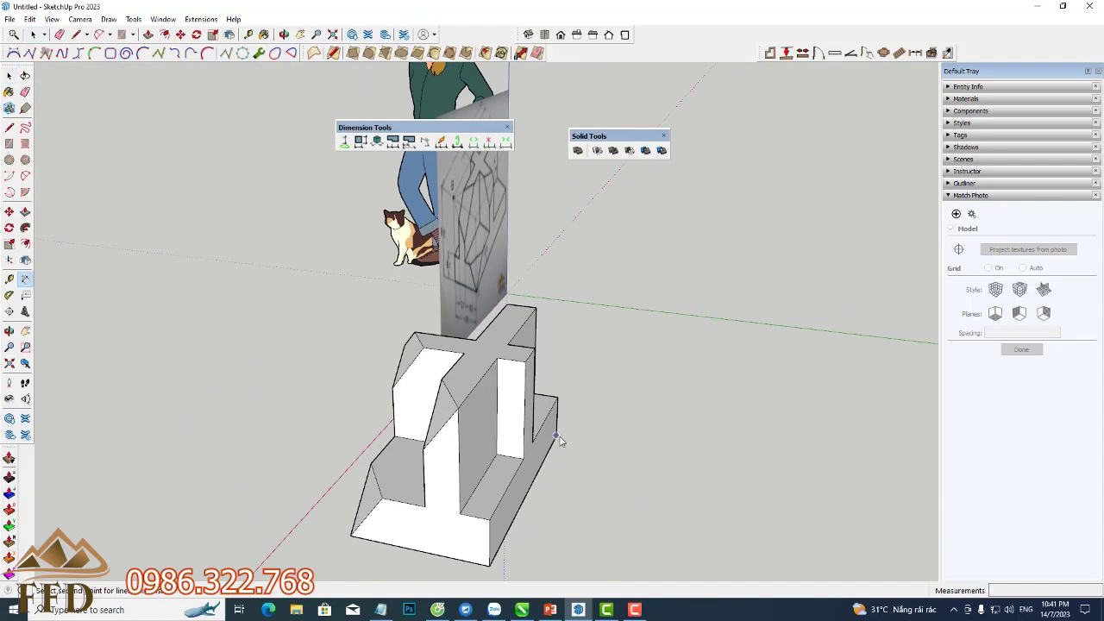
click(489, 569)
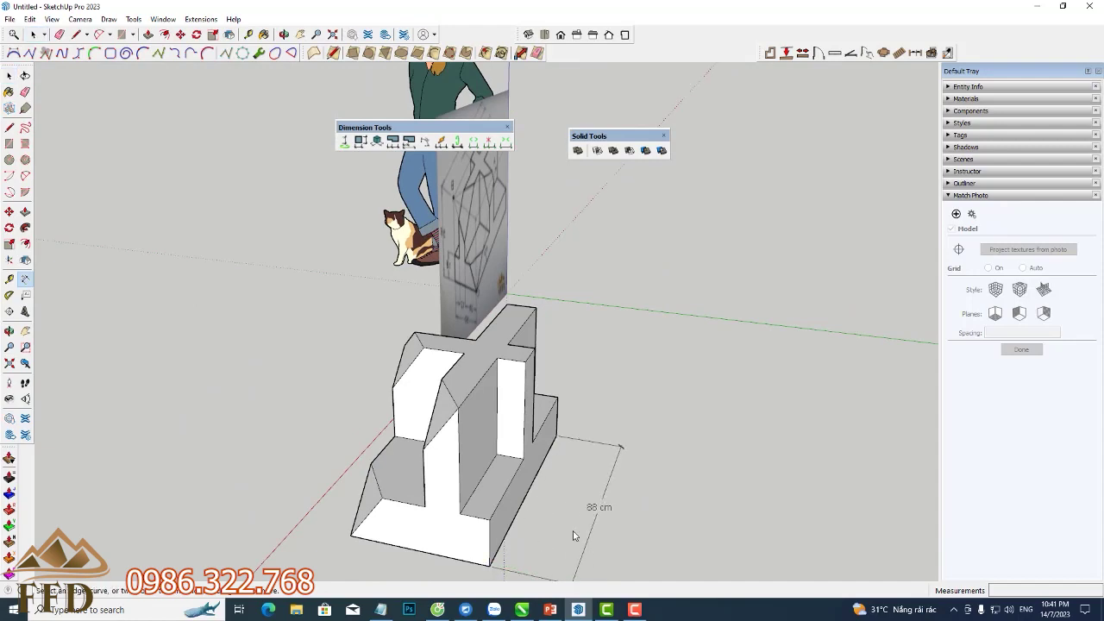
- Dimension the top edge's full 88 cm length, from top-left to right corner
mouse_move(573, 530)
middle_down()
mouse_move(660, 451)
mouse_move(699, 385)
mouse_move(648, 326)
middle_up()
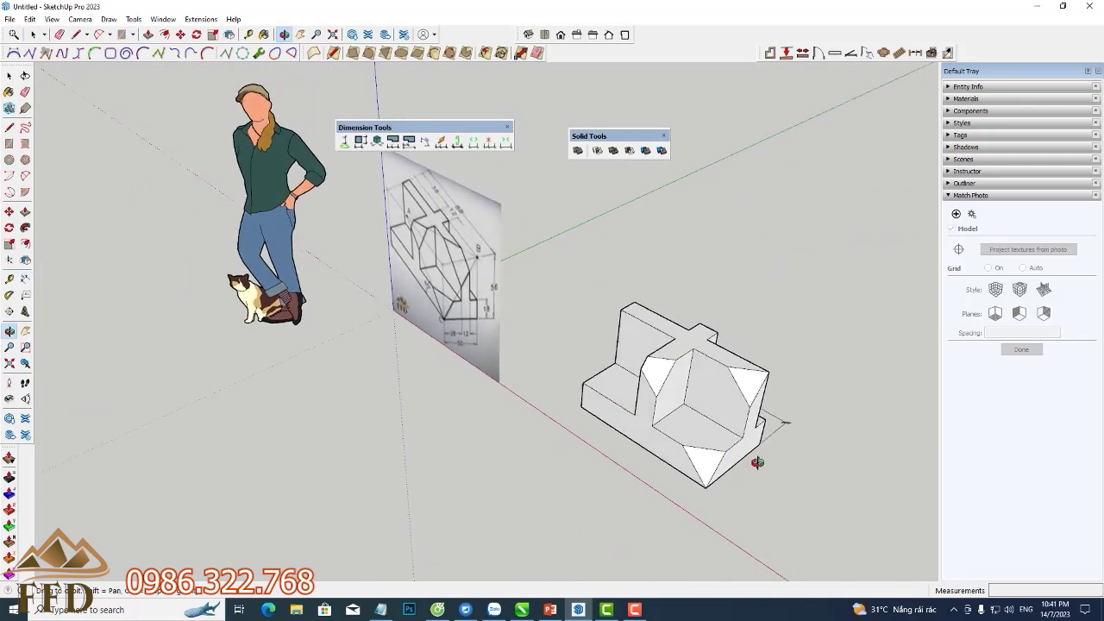
click(635, 308)
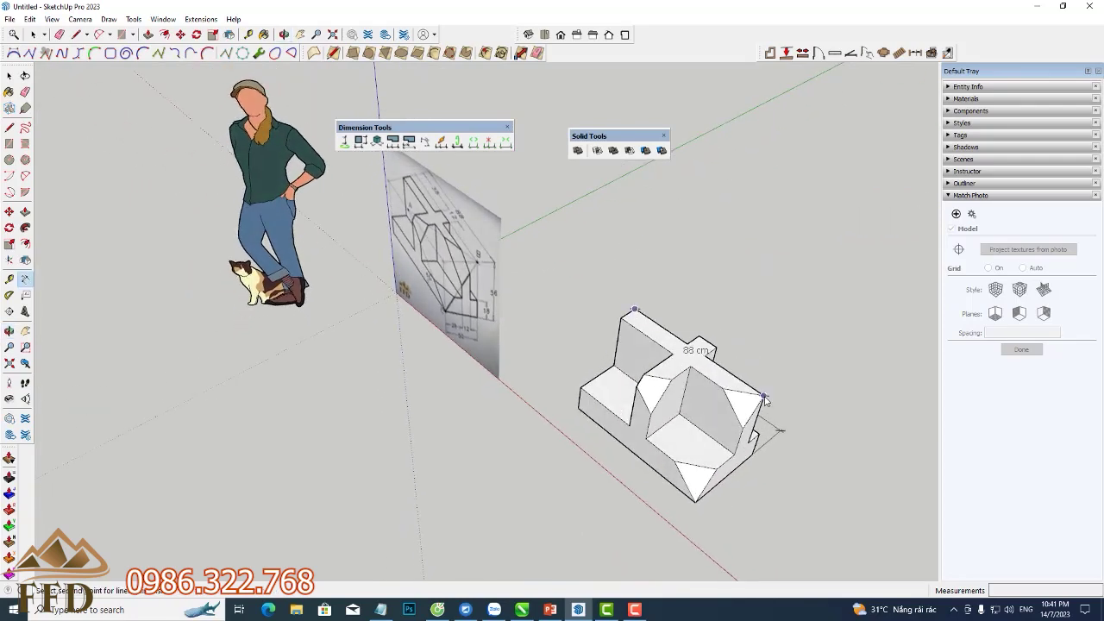
click(763, 396)
click(794, 352)
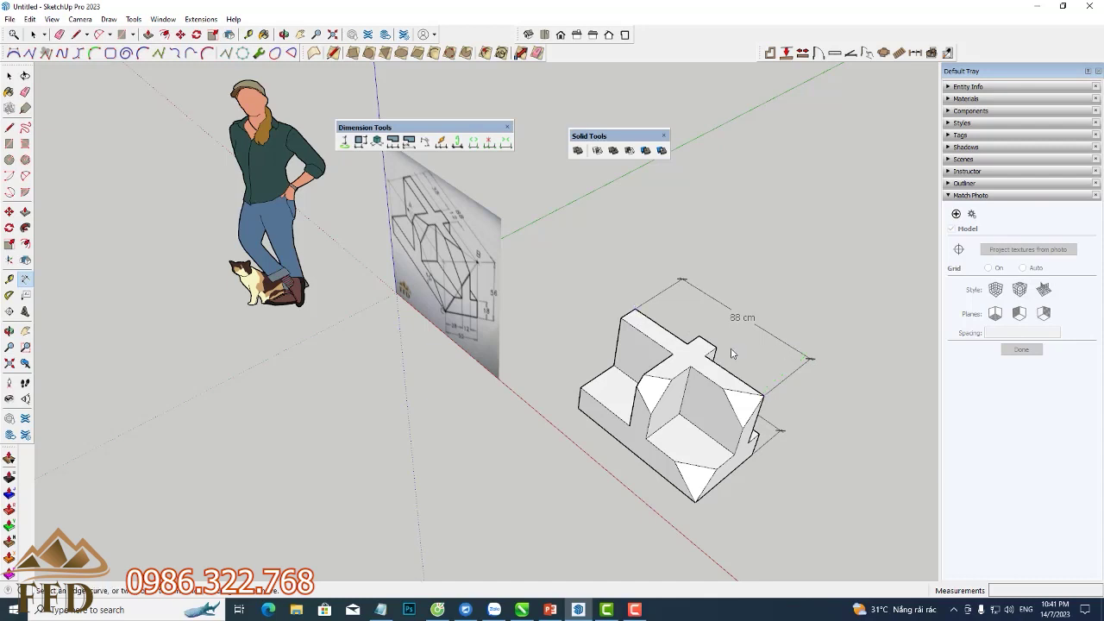
middle_drag(794, 351, 654, 323)
click(637, 310)
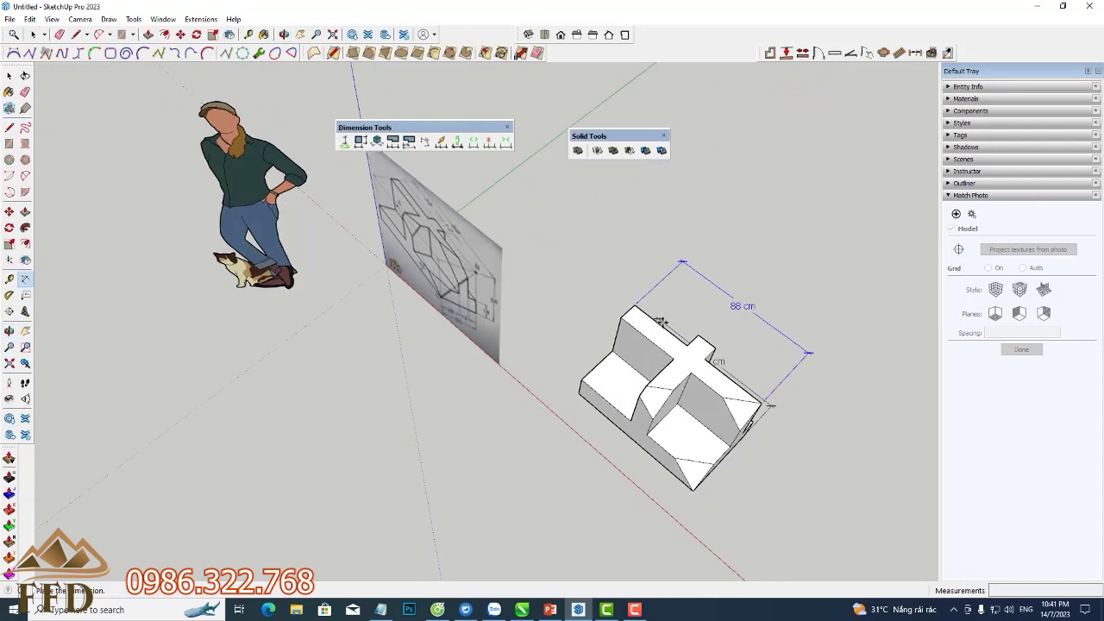
key(space)
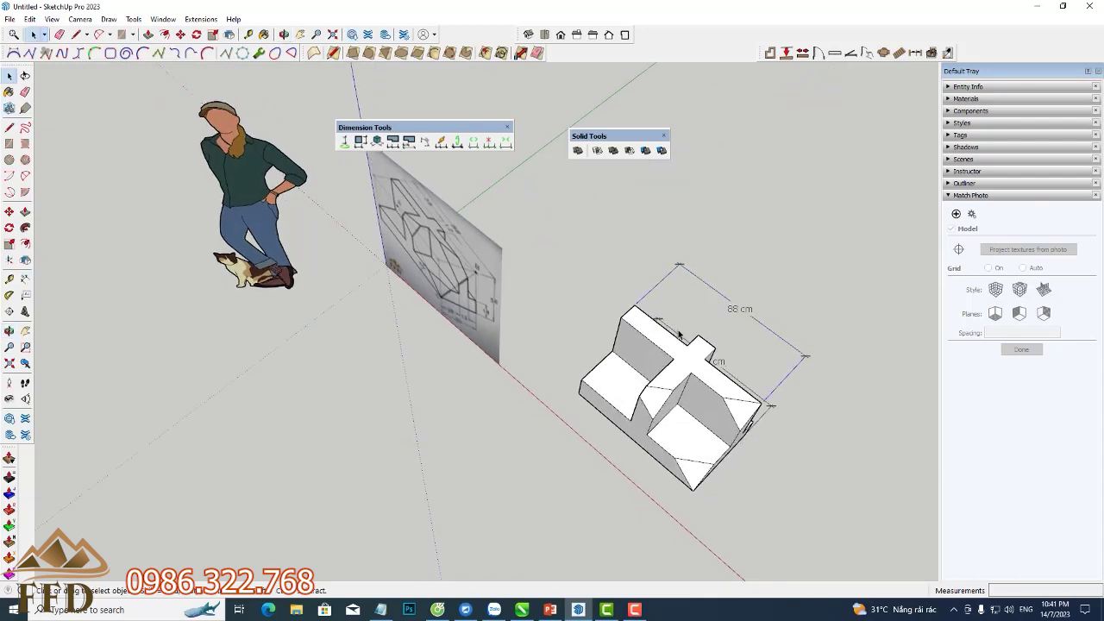
middle_drag(621, 280, 715, 290)
scroll(688, 293, up, 2)
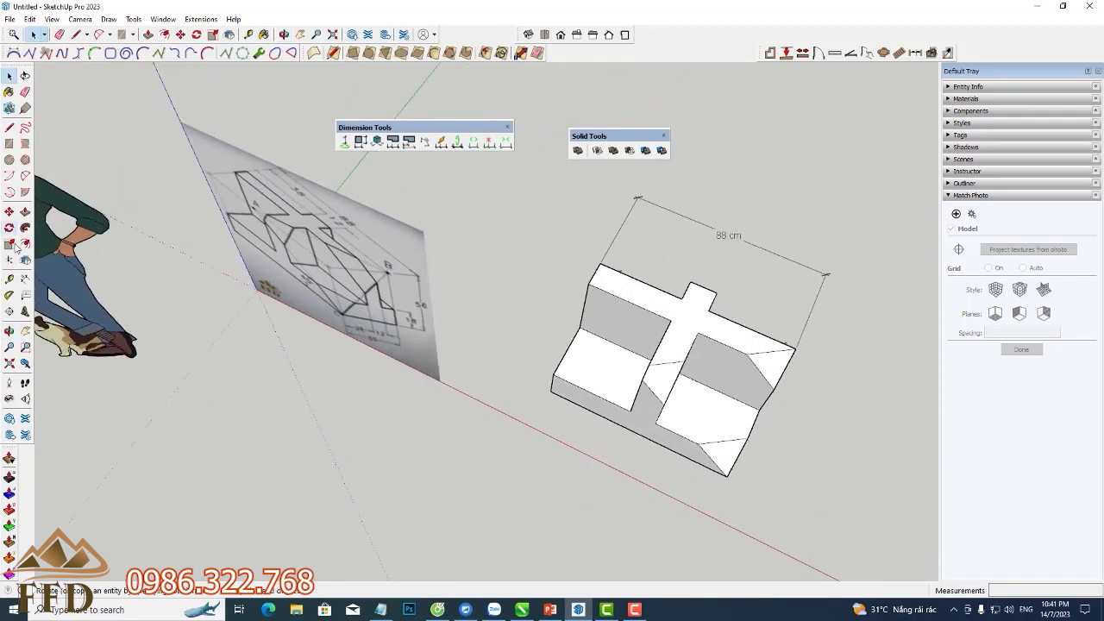
- Dimension the 38 cm distance from the top edge end to the rib
click(25, 279)
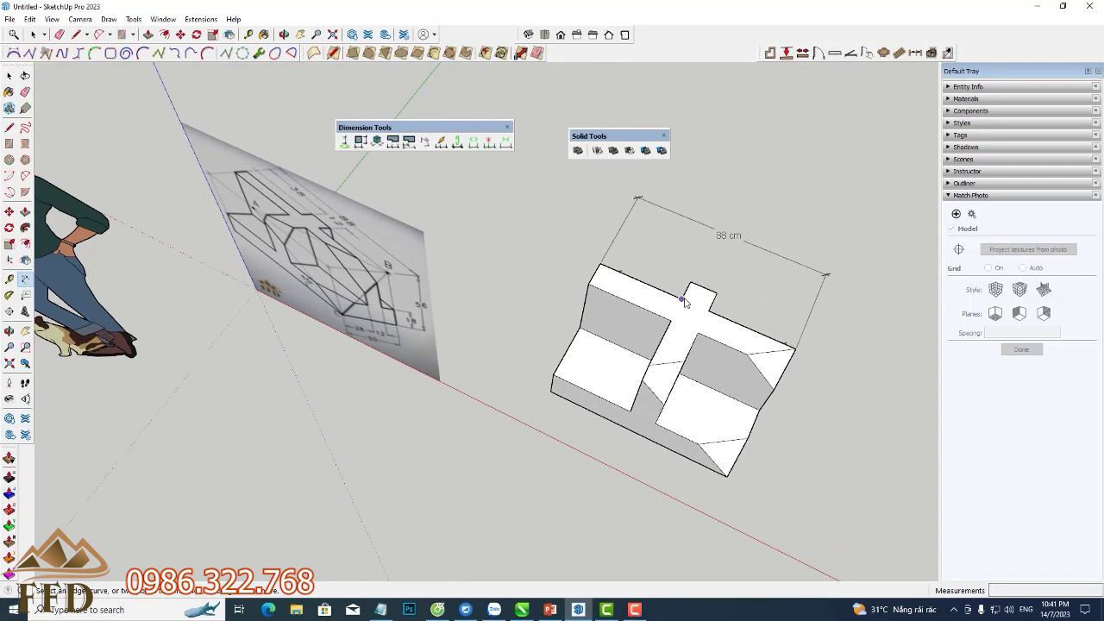
click(681, 299)
click(599, 263)
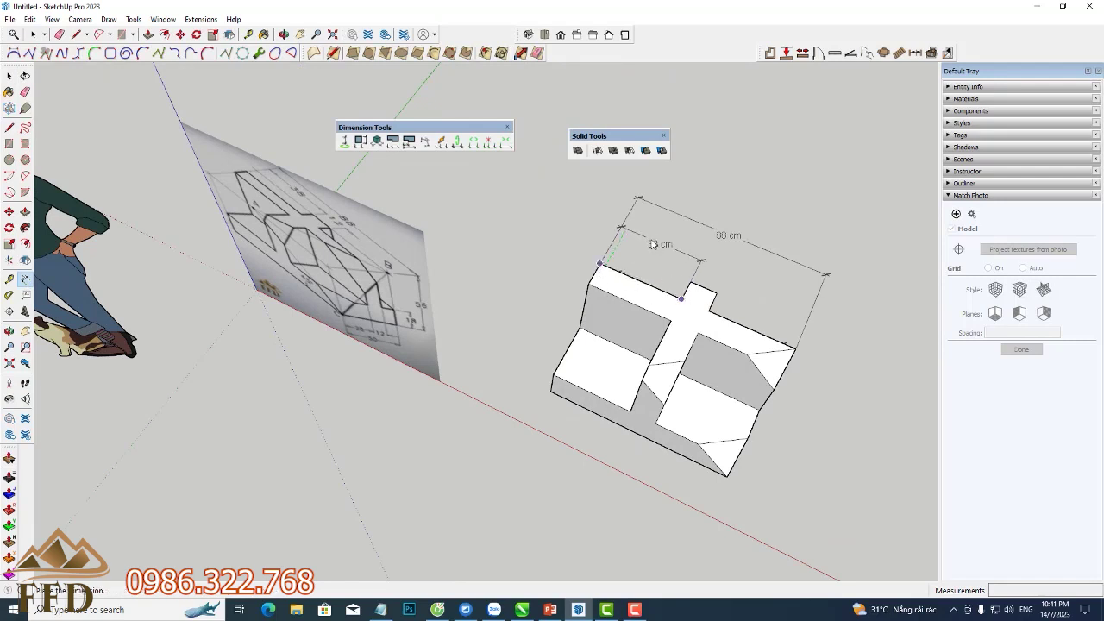
click(655, 240)
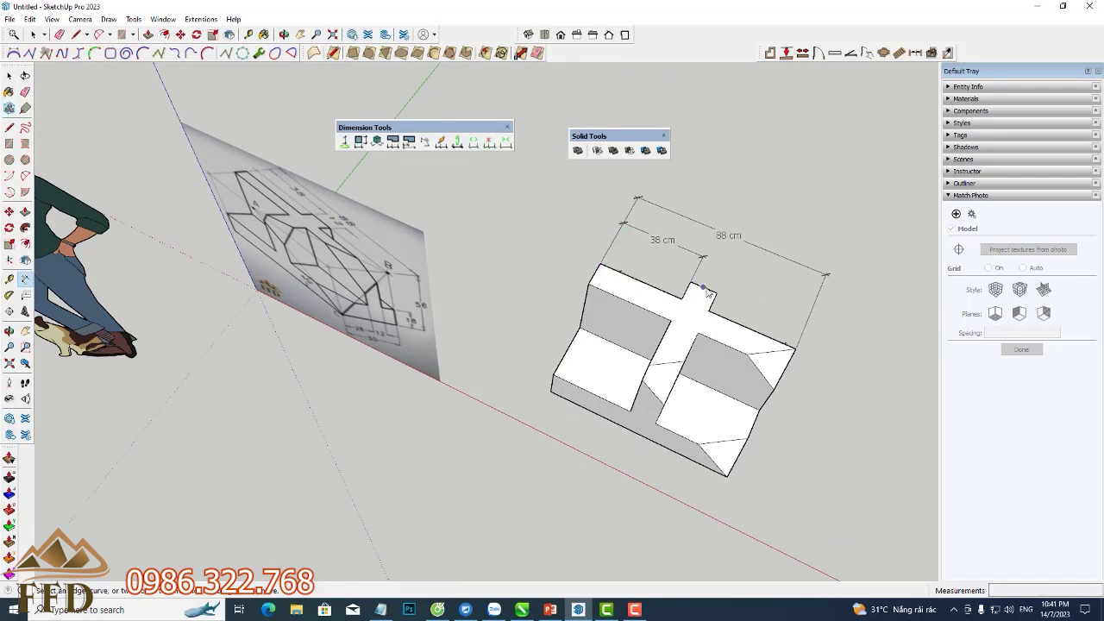
- Add a 12 cm rib dimension, delete it, and cancel the retry
click(716, 293)
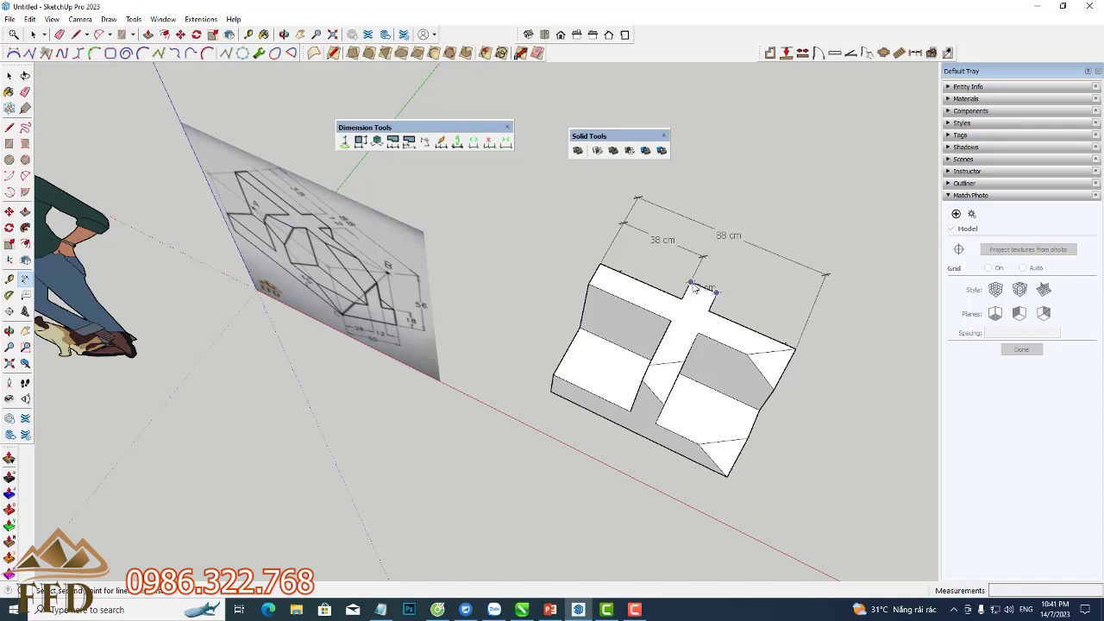
click(690, 281)
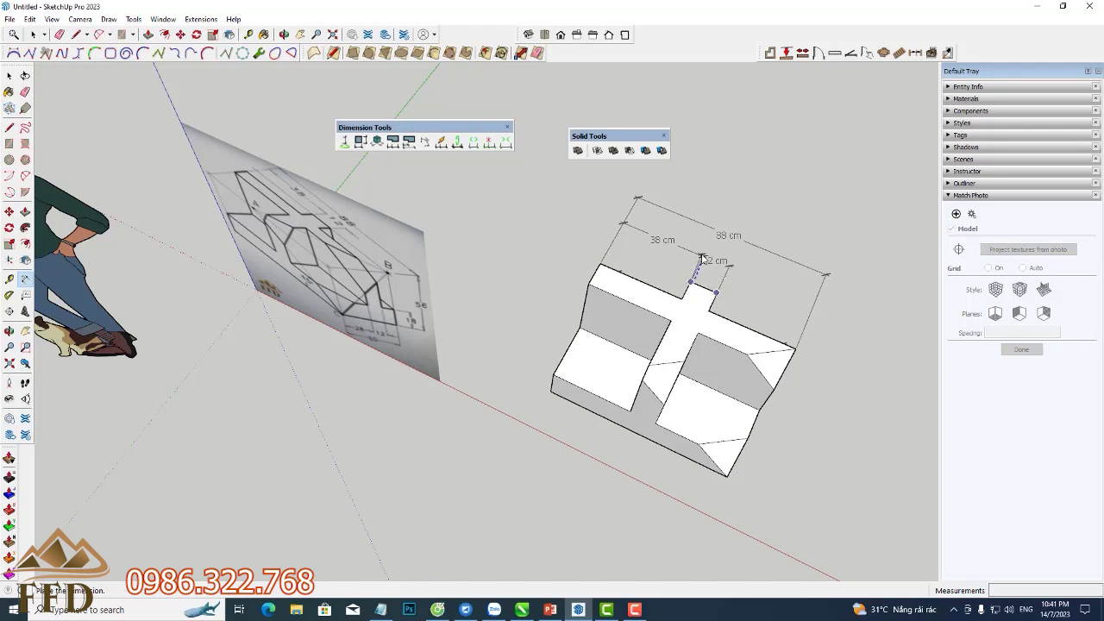
click(701, 257)
key(Delete)
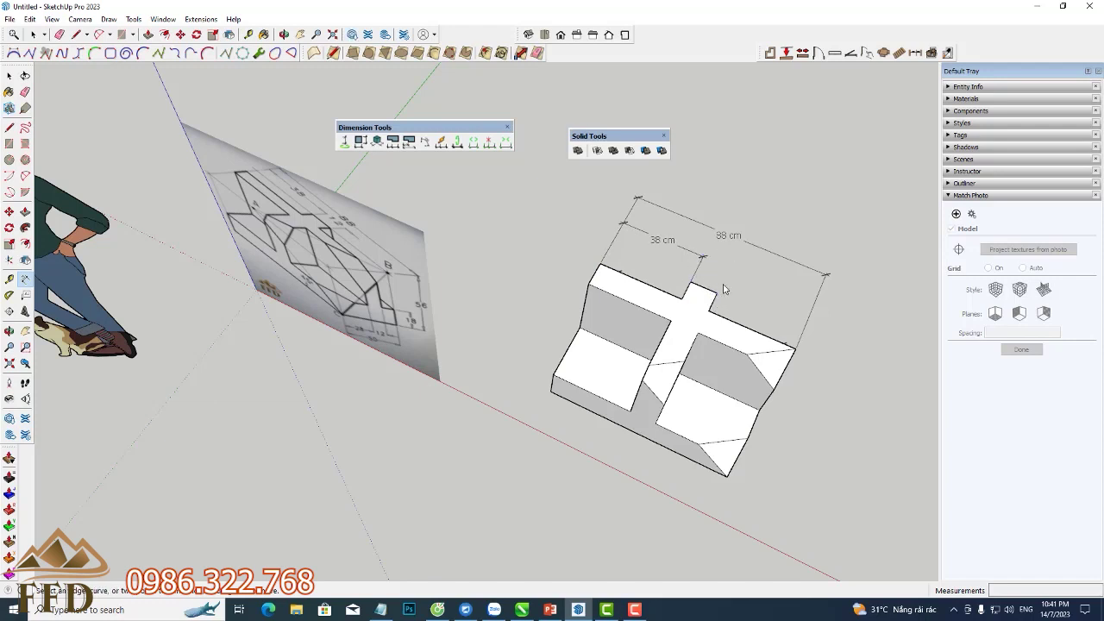
click(717, 293)
click(690, 282)
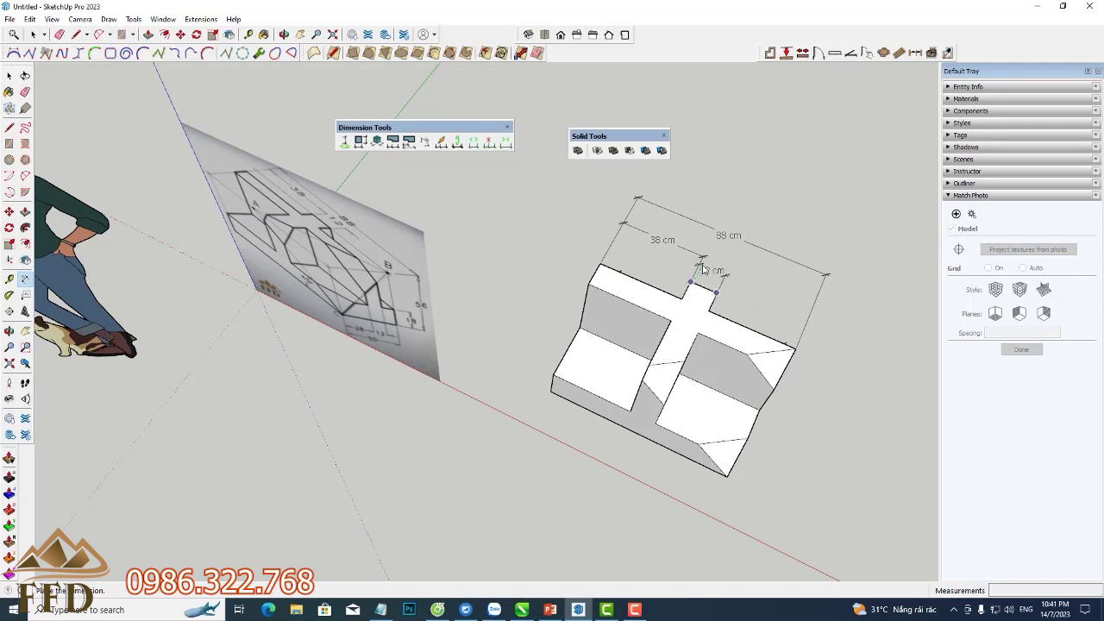
key(space)
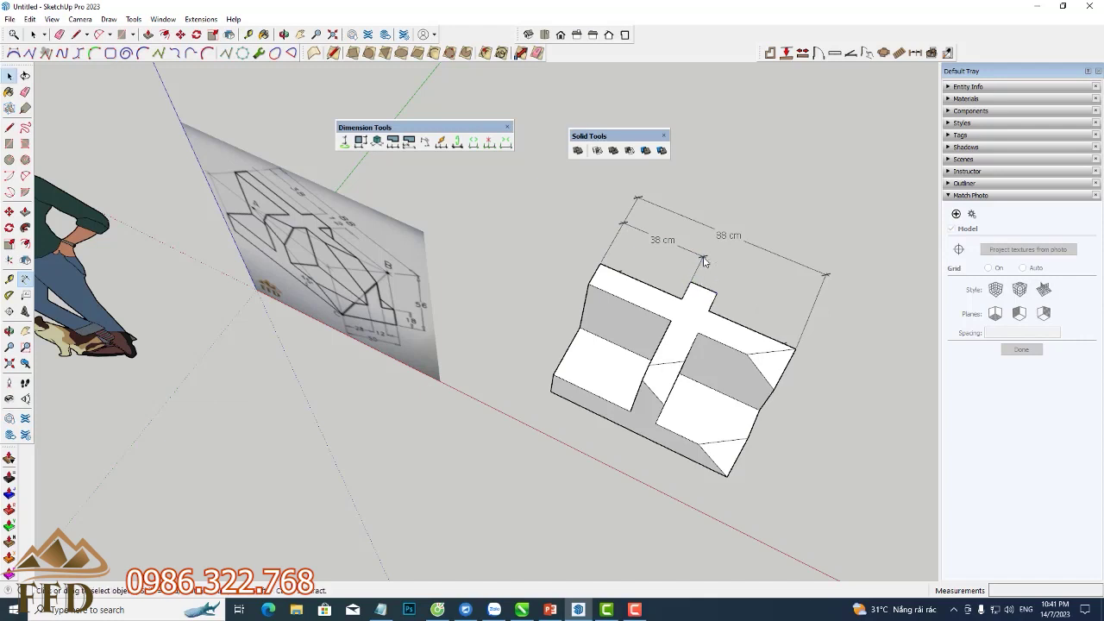
click(394, 143)
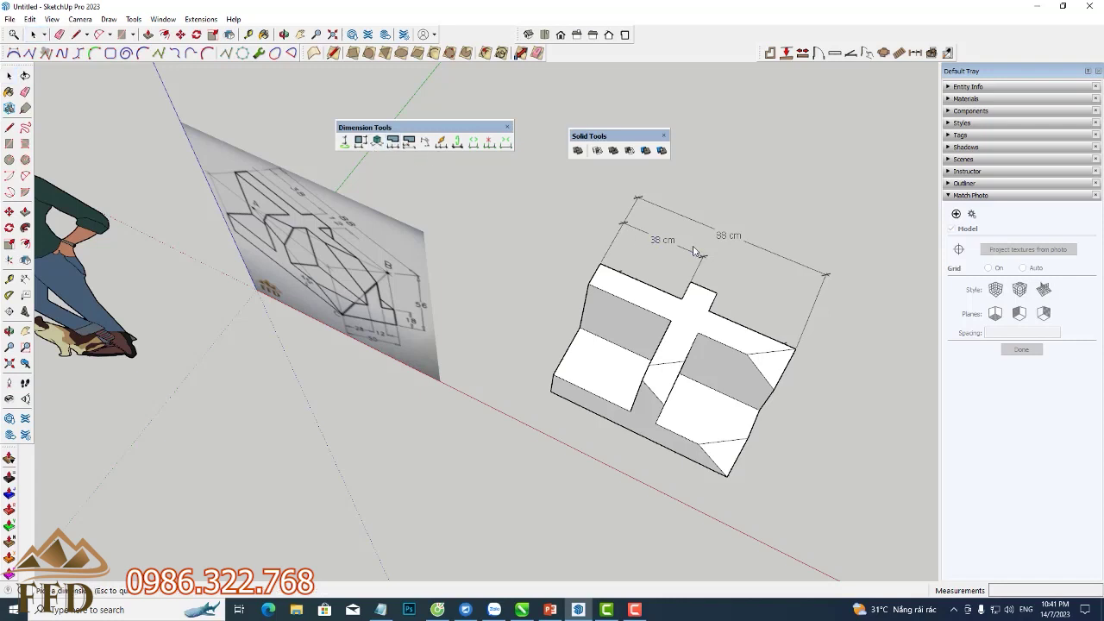
click(695, 254)
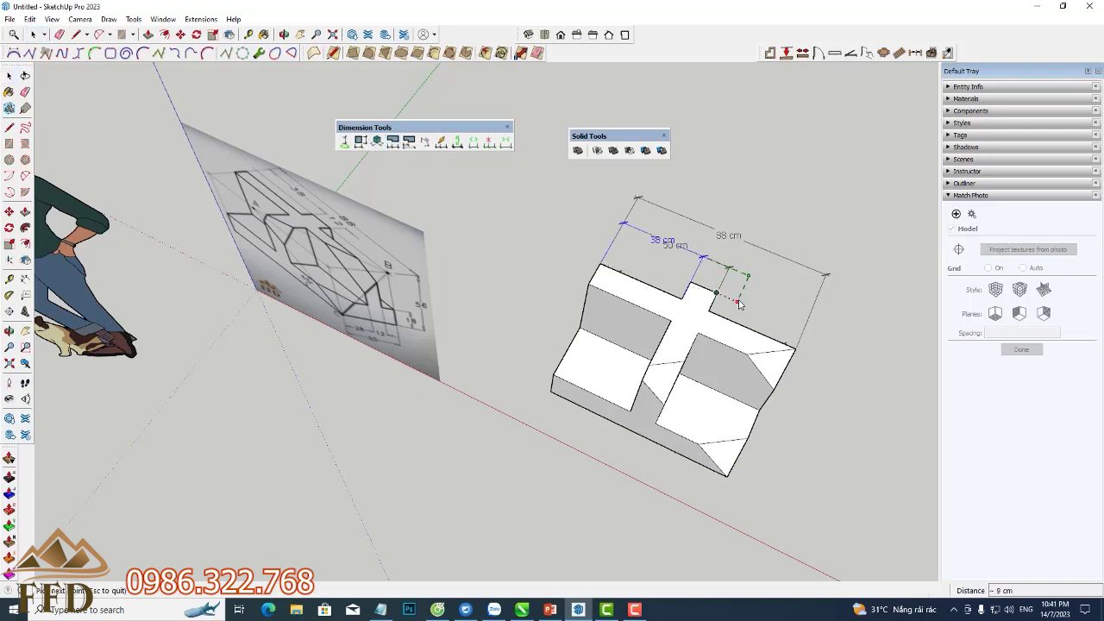
click(747, 297)
middle_drag(747, 298, 716, 365)
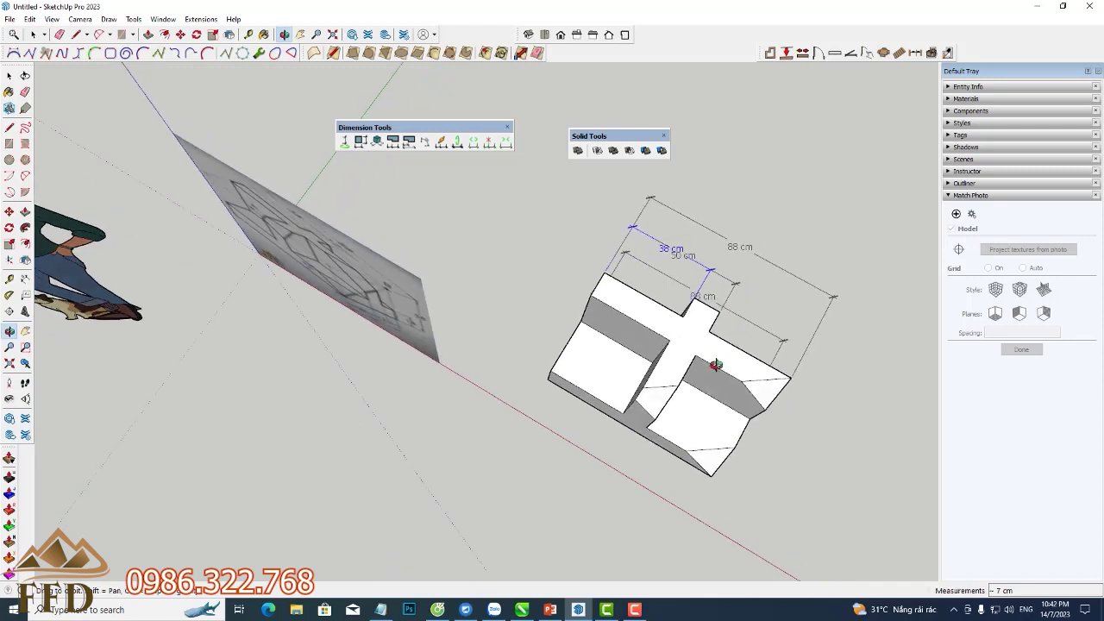
key(space)
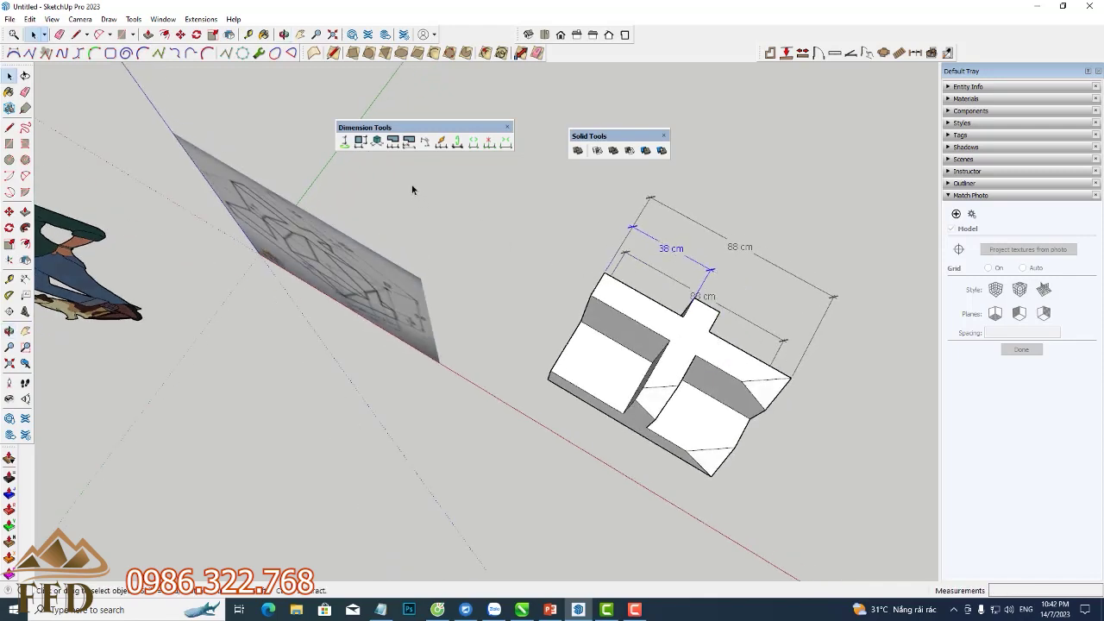
click(395, 144)
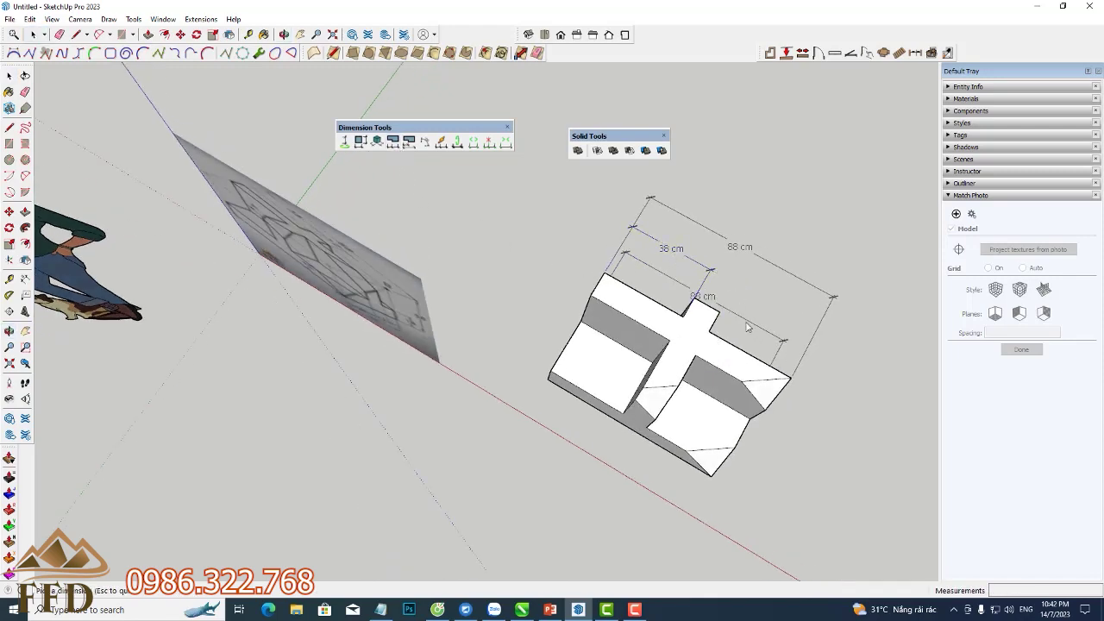
click(709, 277)
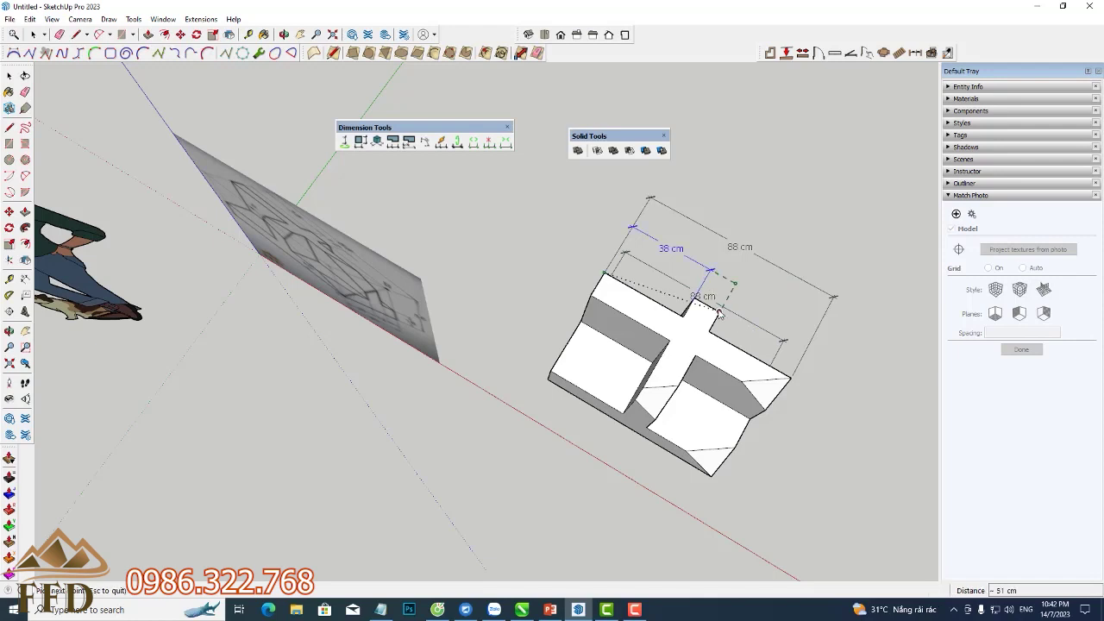
scroll(718, 302, up, 2)
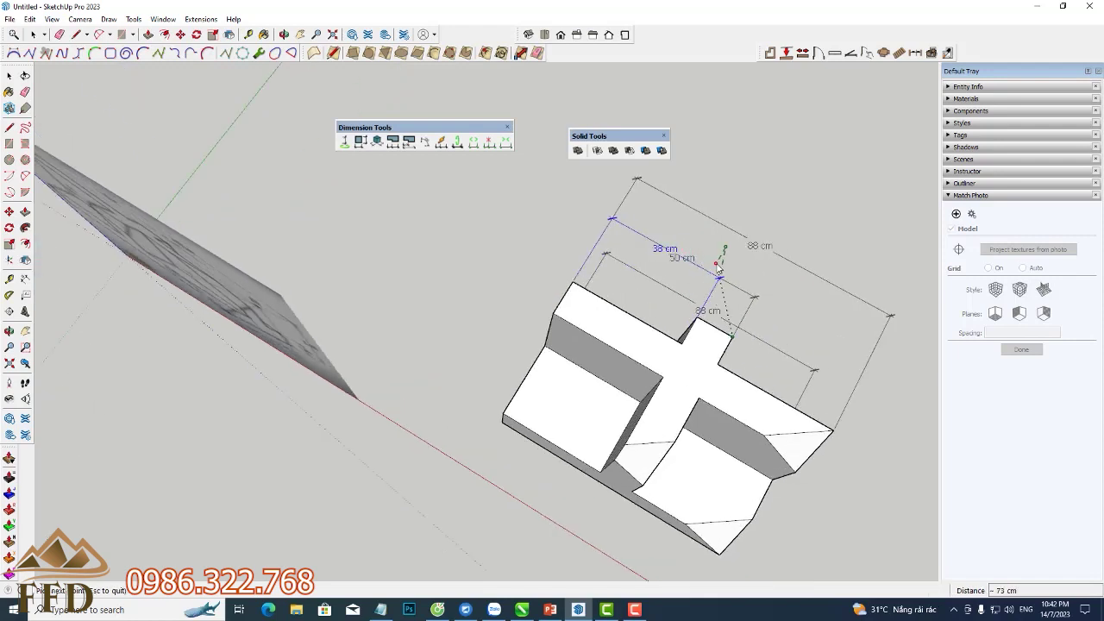
key(space)
mouse_move(718, 269)
middle_down()
mouse_move(690, 225)
mouse_move(660, 275)
middle_up()
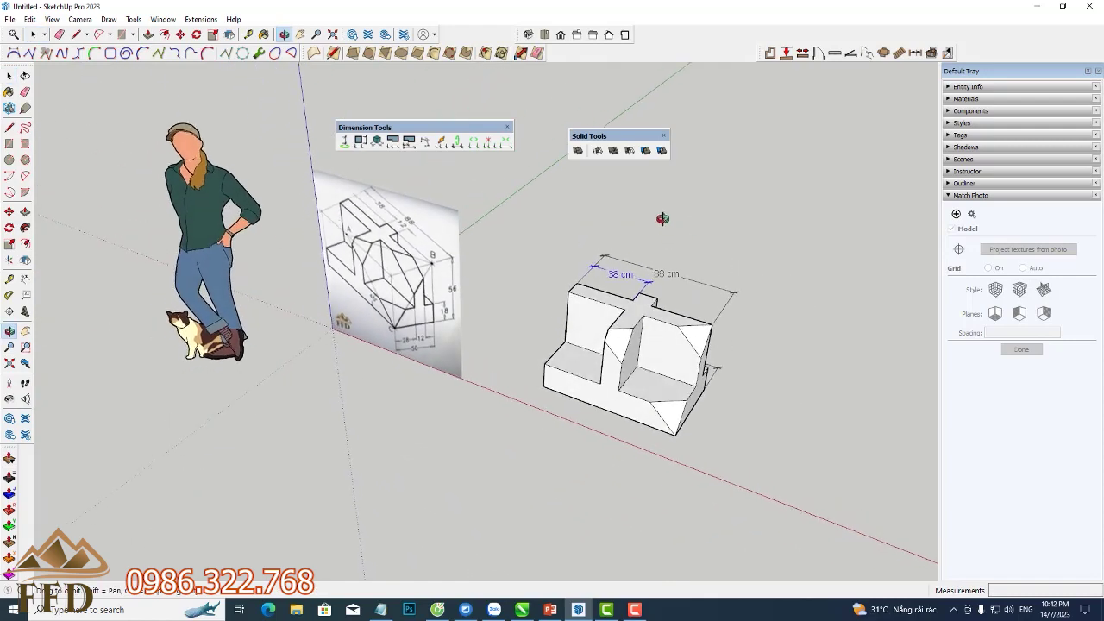
mouse_move(586, 348)
middle_down()
mouse_move(668, 365)
mouse_move(680, 291)
mouse_move(547, 288)
middle_up()
scroll(420, 287, up, 2)
scroll(419, 287, up, 2)
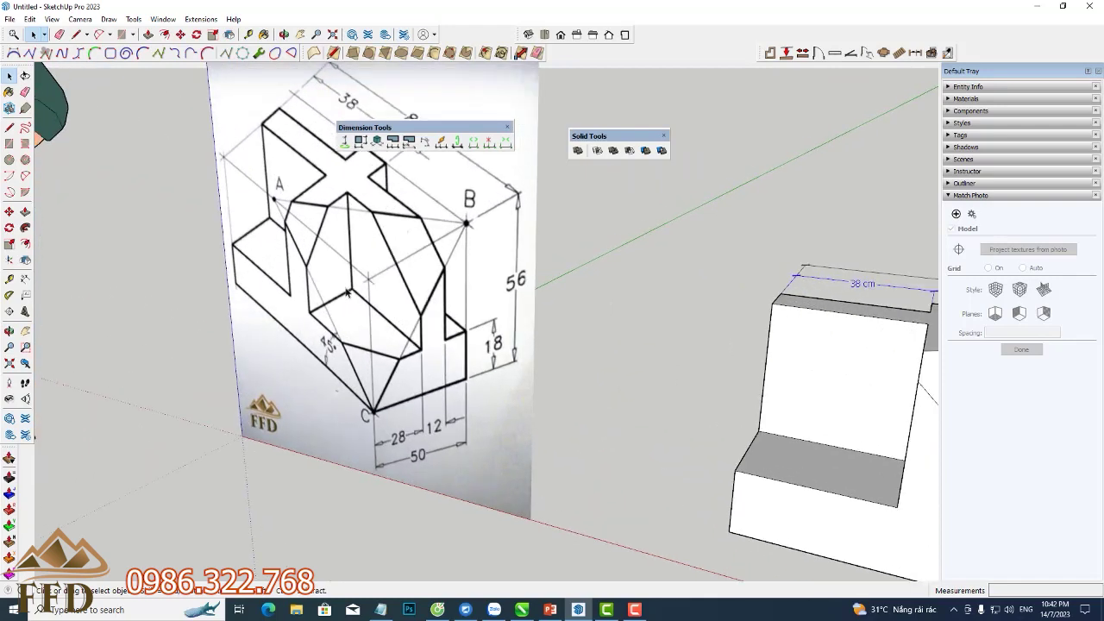
scroll(321, 302, down, 3)
scroll(321, 302, down, 1)
middle_drag(731, 380, 640, 456)
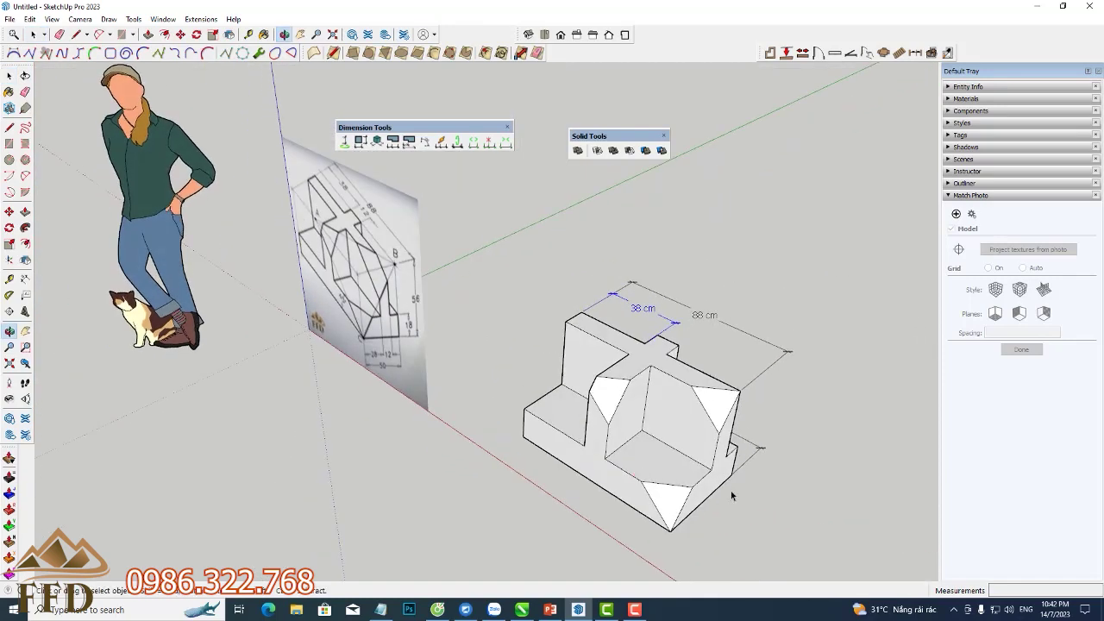
scroll(758, 493, up, 1)
scroll(758, 494, up, 1)
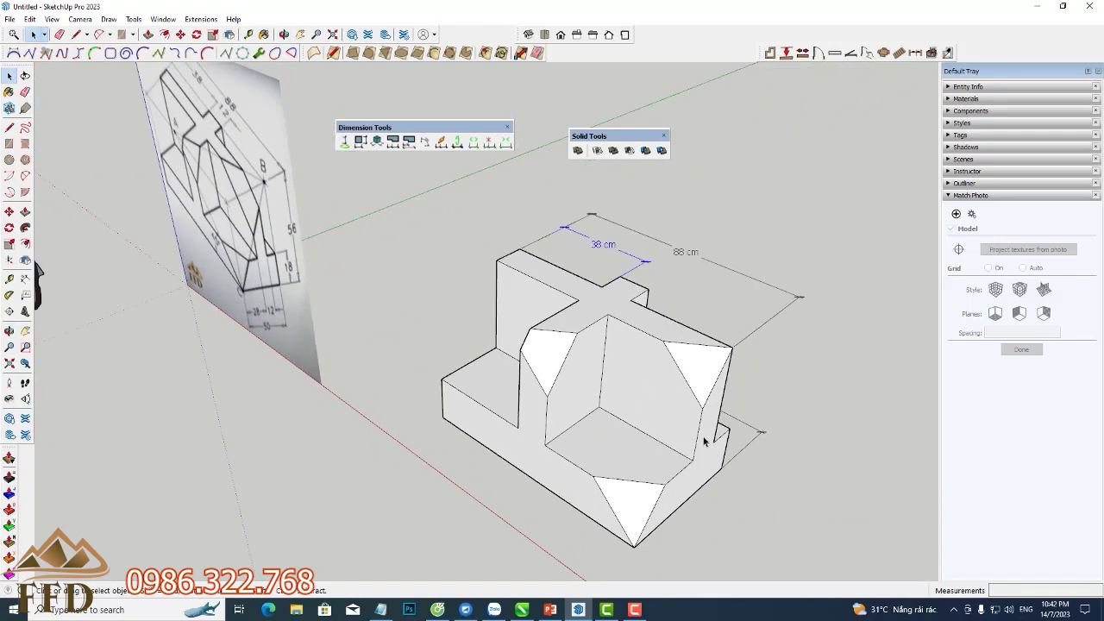